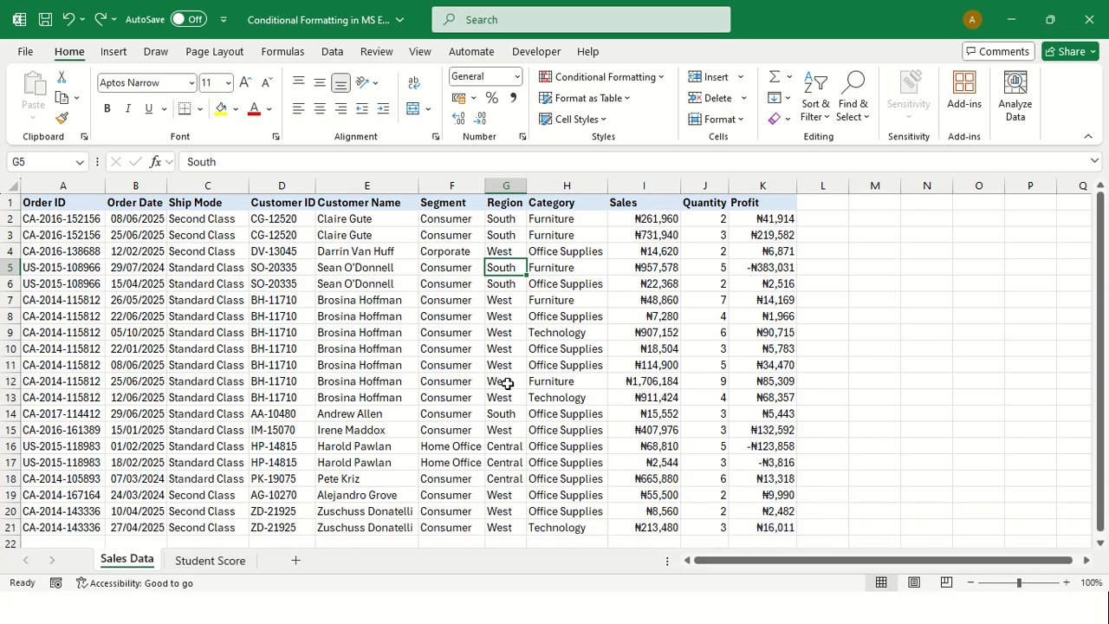
Step: Switch to the PowerPoint slide show, page through the Conditional Formatting slides, and return to the Excel workbook
{"action": "key", "text": "alt+Tab"}
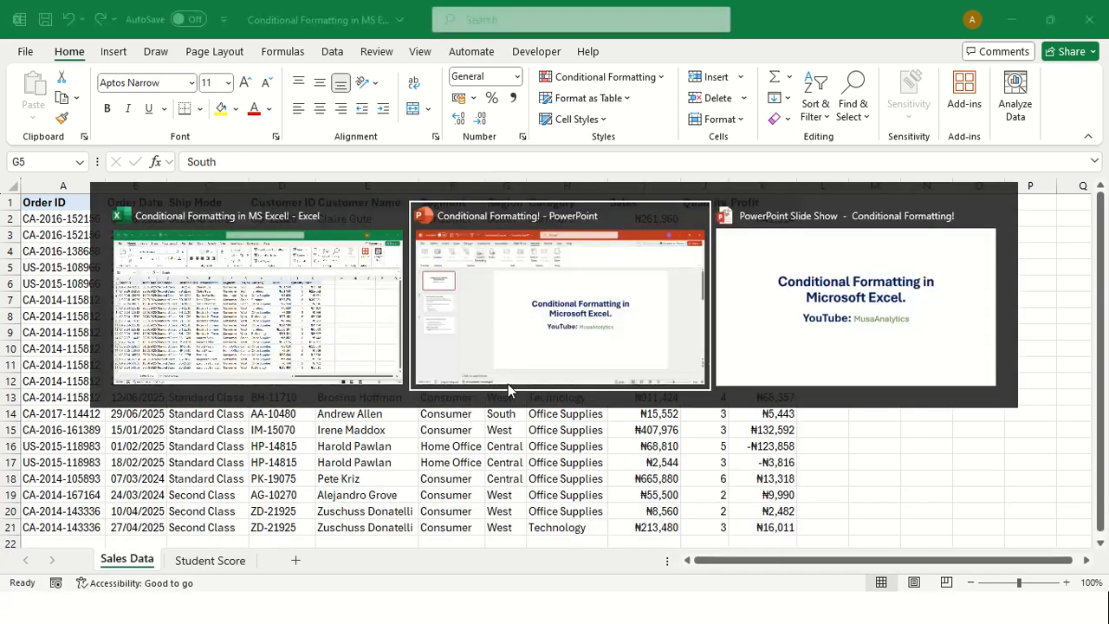
{"action": "left_click", "coordinate": [846, 309]}
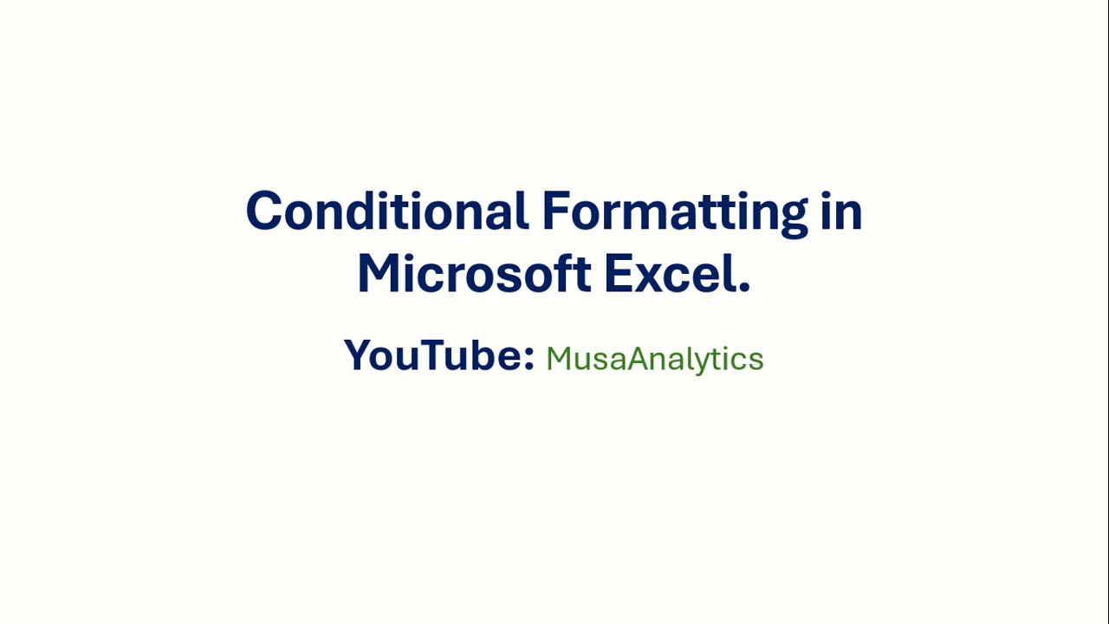
{"action": "left_click", "coordinate": [489, 295]}
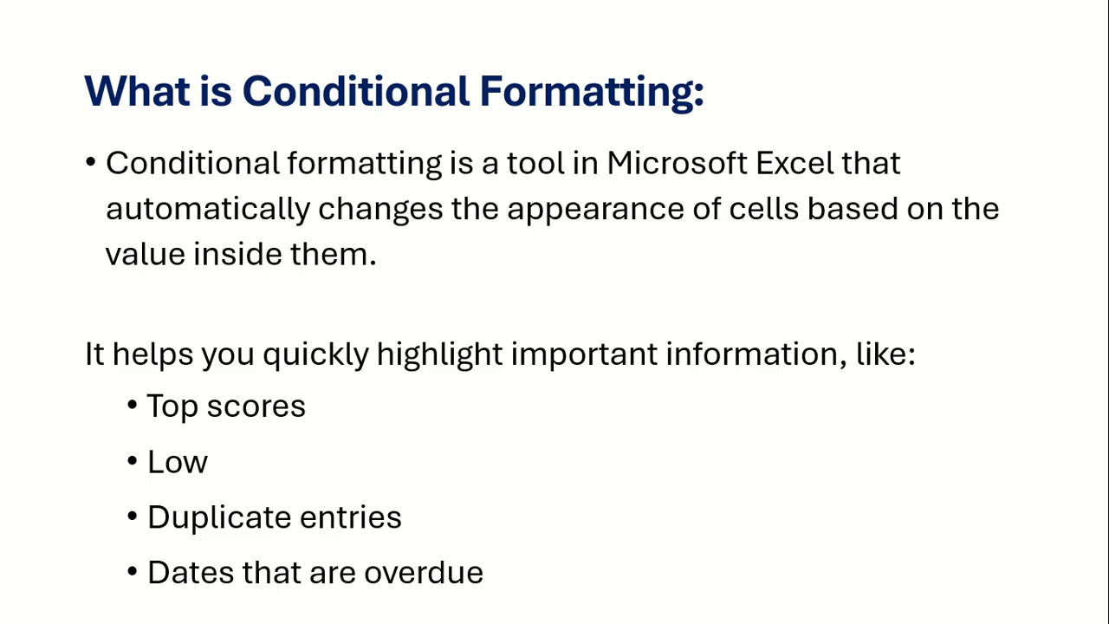
{"action": "key", "text": "Right"}
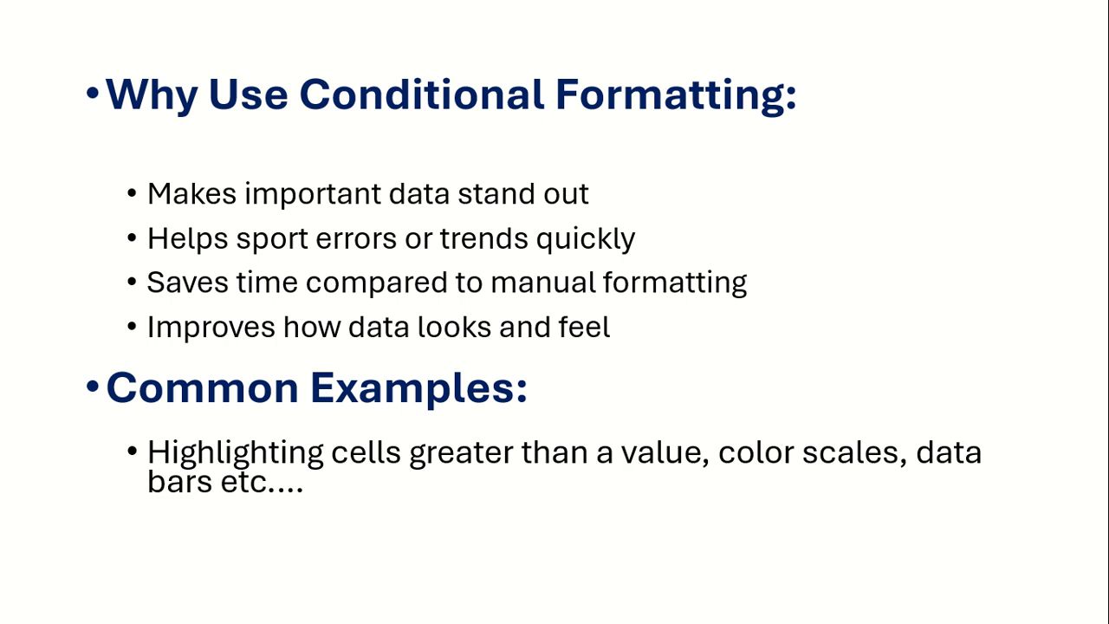
{"action": "key", "text": "alt+Tab"}
{"action": "left_click", "coordinate": [643, 286]}
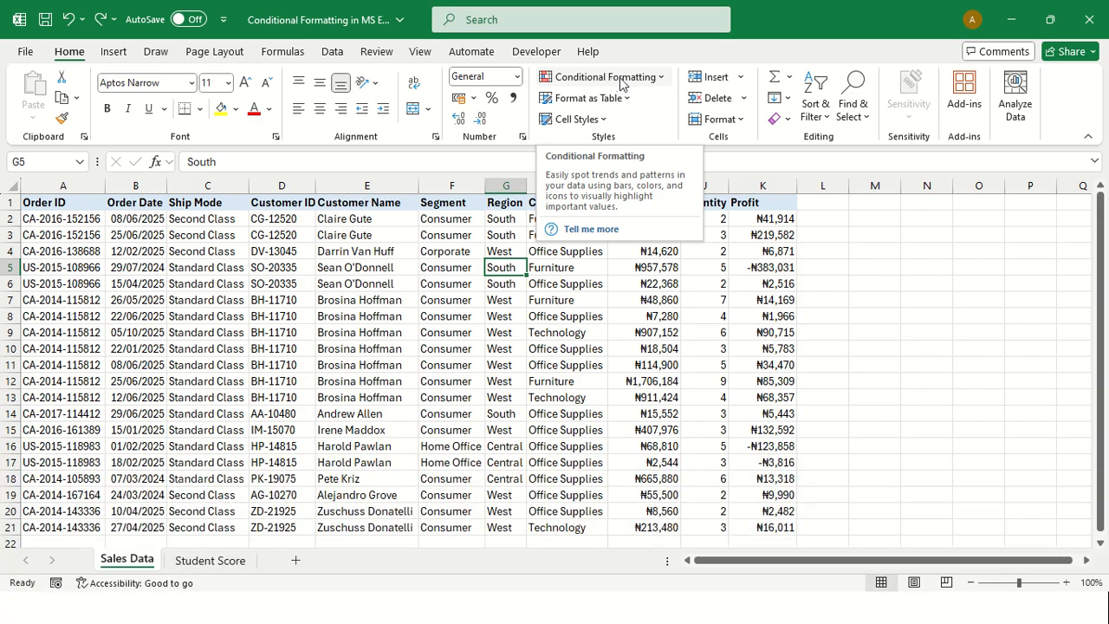
Step: Start a Greater Than highlight rule on the entire Sales column with a threshold of ₦200000
{"action": "left_click", "coordinate": [537, 310]}
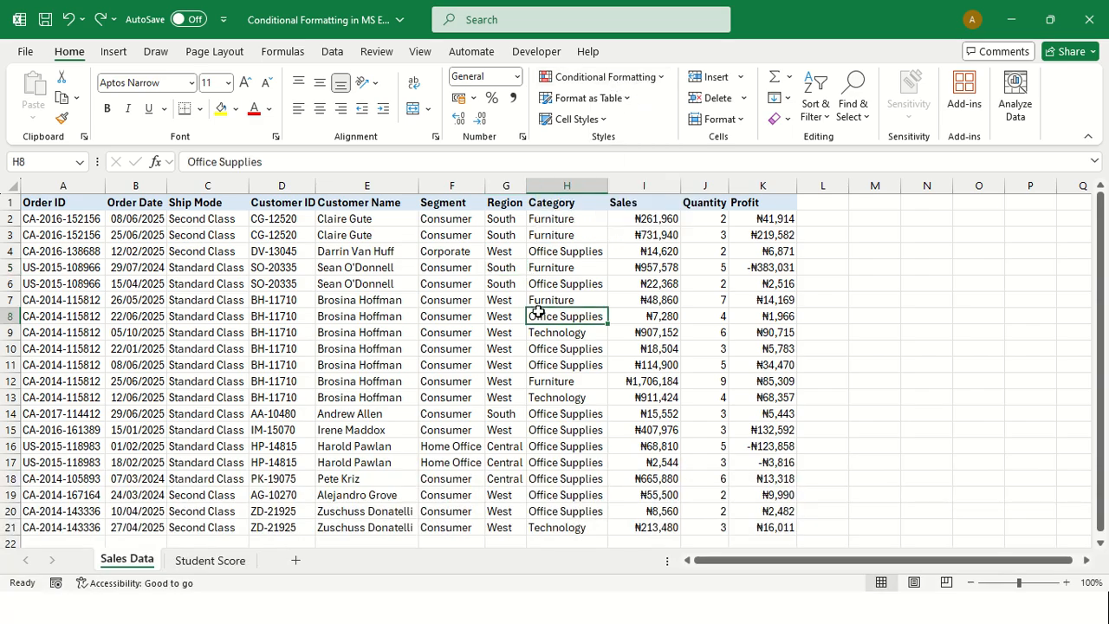
{"action": "left_click", "coordinate": [647, 185]}
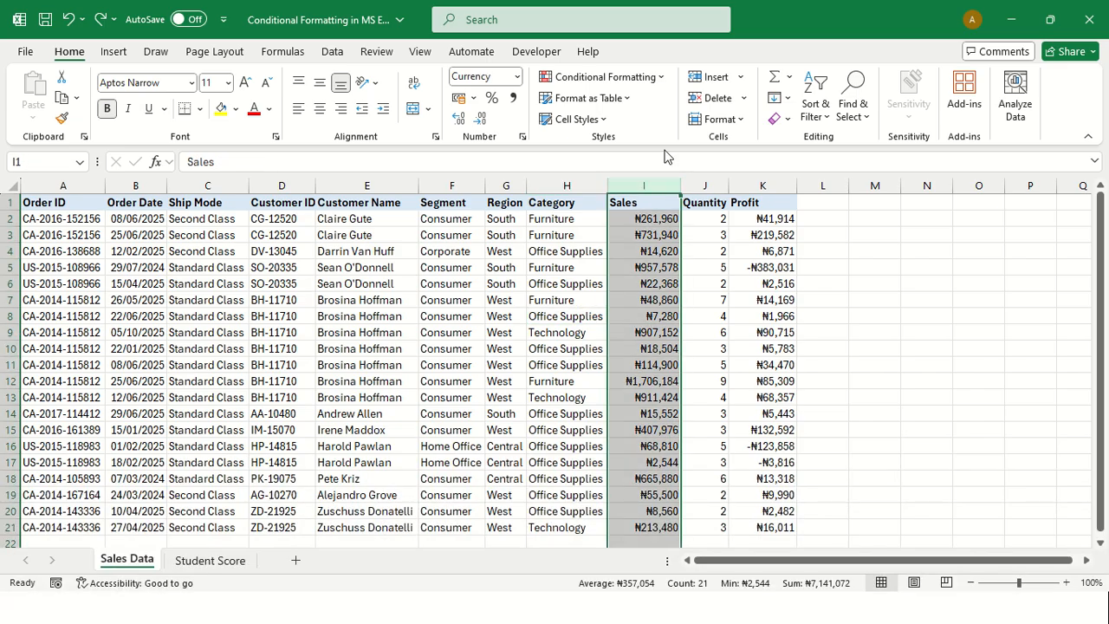
{"action": "left_click", "coordinate": [639, 79]}
{"action": "mouse_move", "coordinate": [648, 116]}
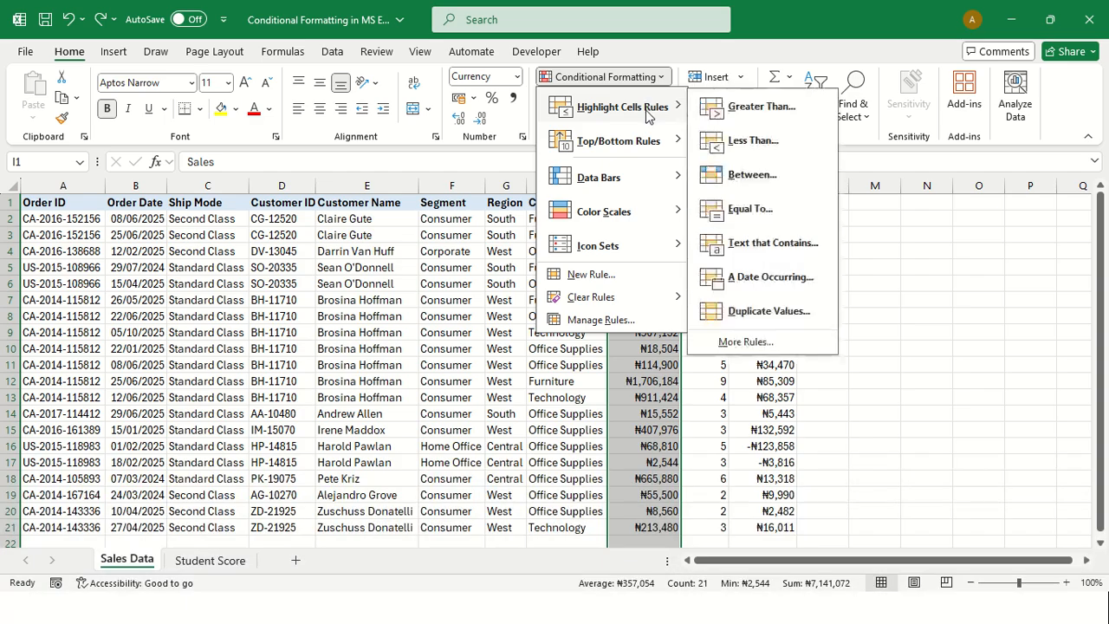
{"action": "left_click", "coordinate": [761, 107]}
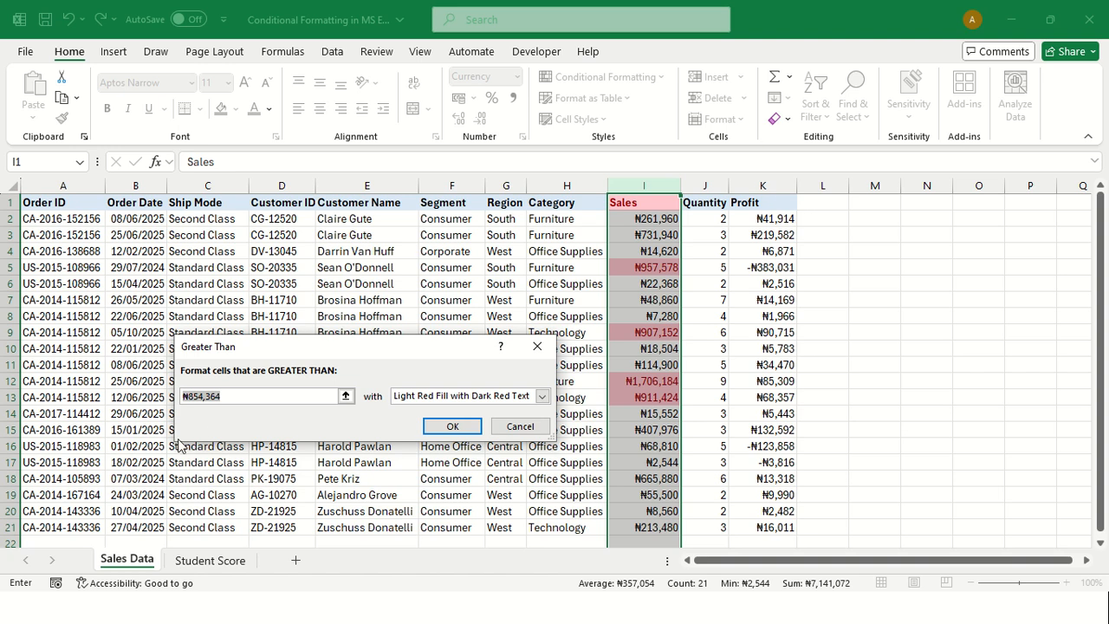
{"action": "left_click", "coordinate": [241, 399]}
{"action": "key", "text": "BackSpace"}
{"action": "key", "text": "BackSpace"}
{"action": "key", "text": "BackSpace"}
{"action": "key", "text": "BackSpace"}
{"action": "key", "text": "BackSpace"}
{"action": "key", "text": "BackSpace"}
{"action": "key", "text": "BackSpace"}
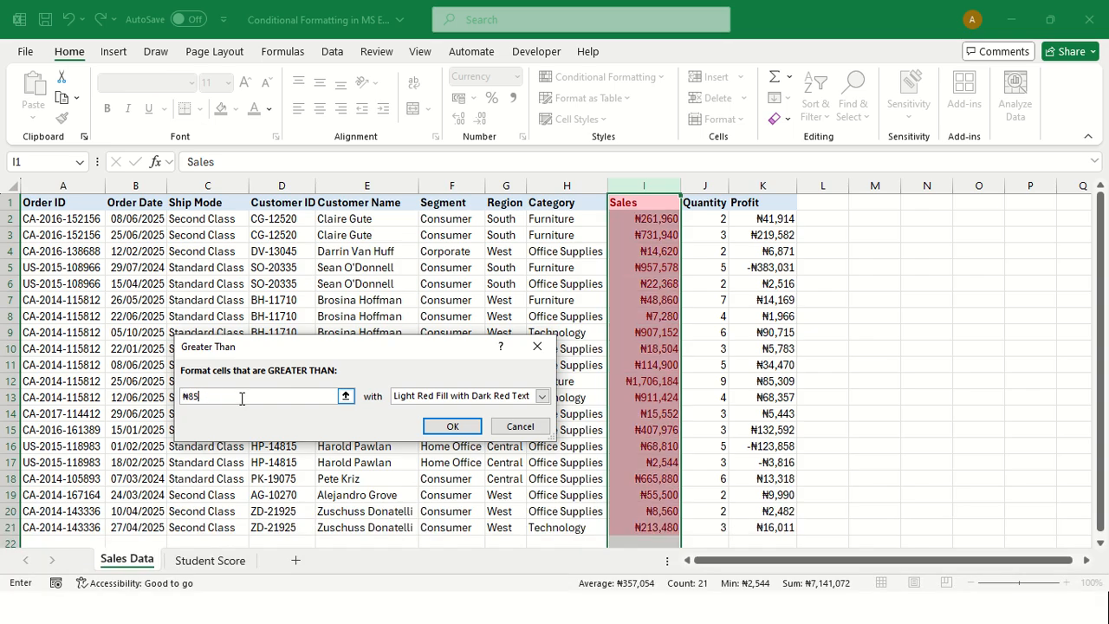
{"action": "type", "text": "1"}
{"action": "key", "text": "BackSpace"}
{"action": "type", "text": "200000"}
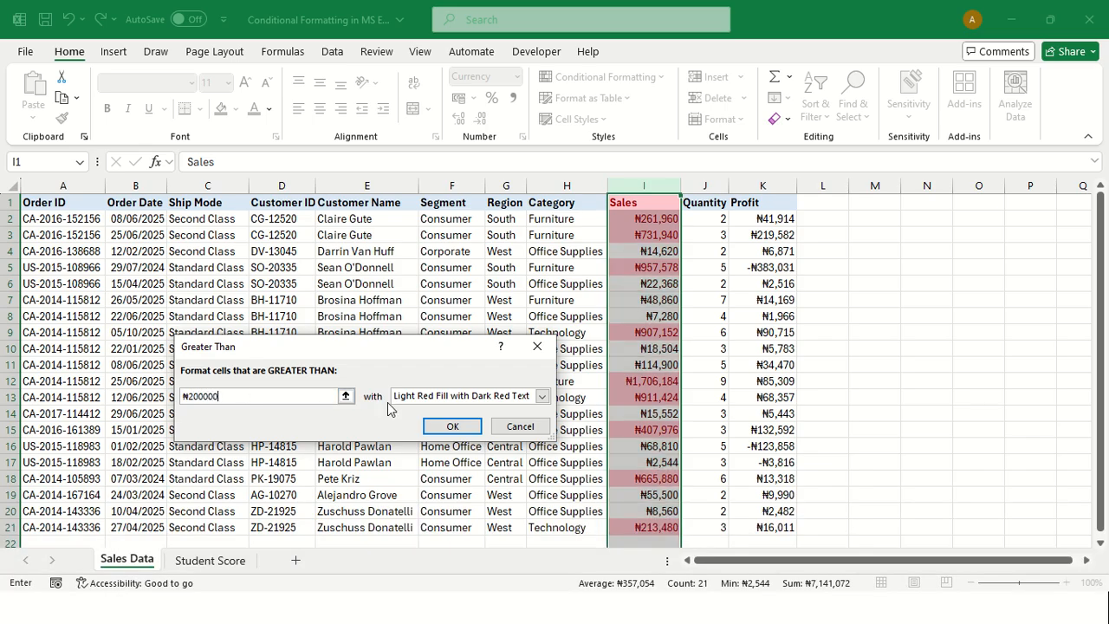
Step: Apply the Greater Than rule using Green Fill with Dark Green Text, and undo it
{"action": "left_click", "coordinate": [543, 397]}
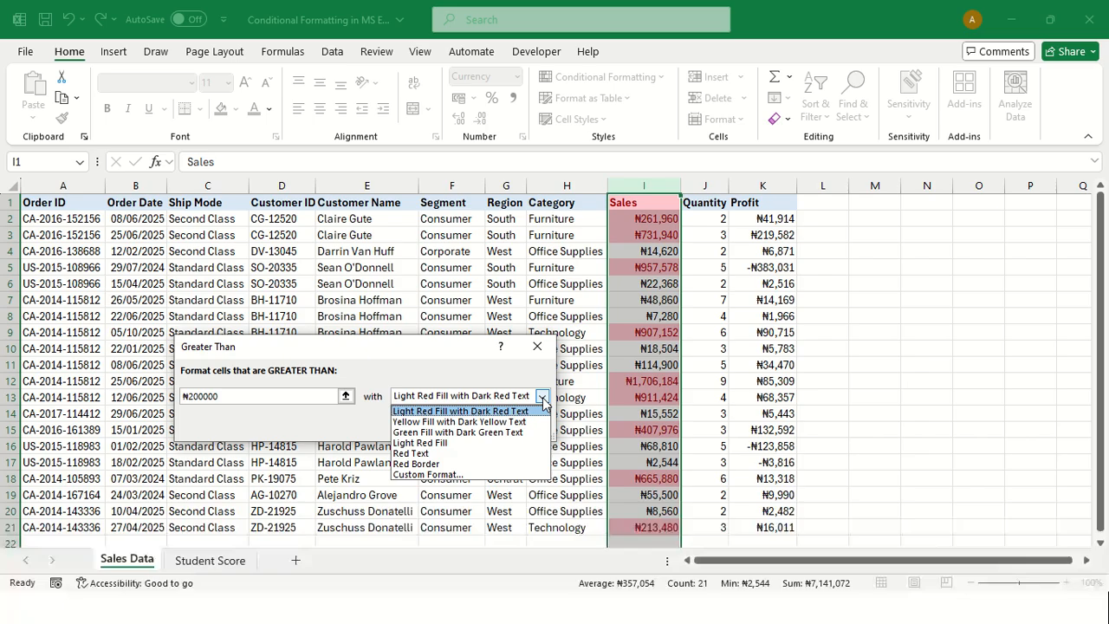
{"action": "left_click", "coordinate": [470, 433]}
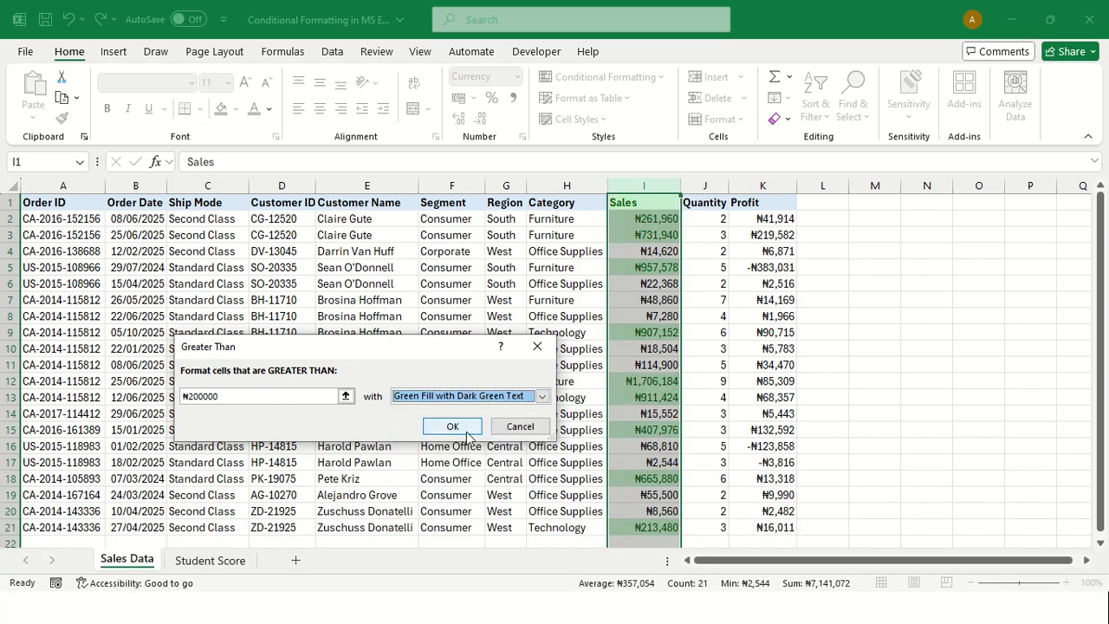
{"action": "left_click", "coordinate": [468, 433]}
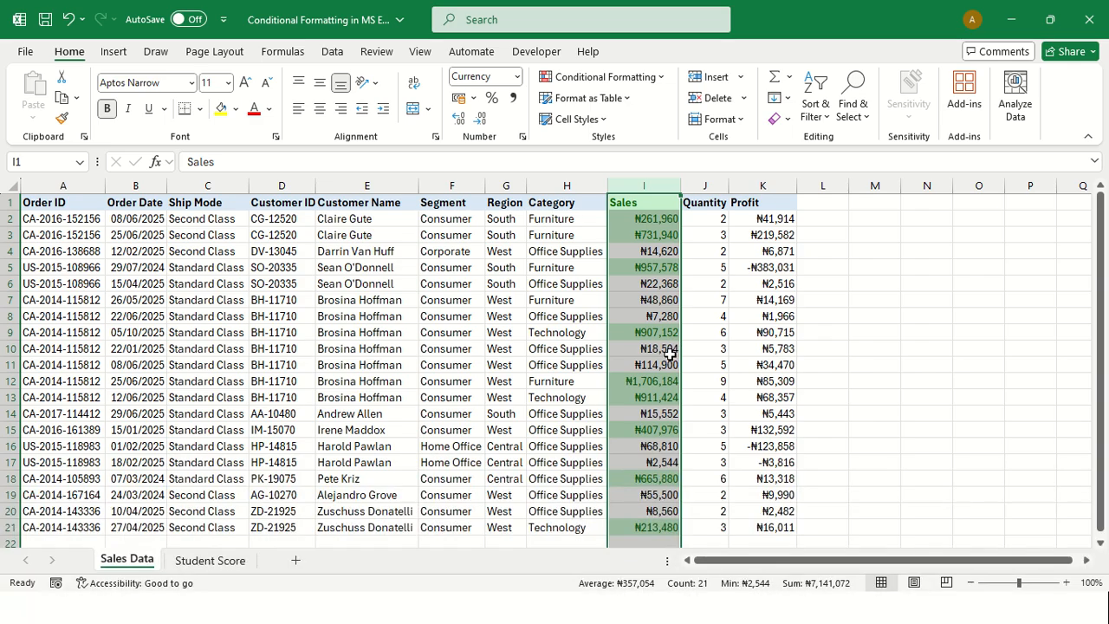
{"action": "key", "text": "ctrl+z"}
Step: Highlight Sales values less than ₦100000 using Light Red Fill with Dark Red Text, and undo the rule
{"action": "left_click", "coordinate": [650, 76]}
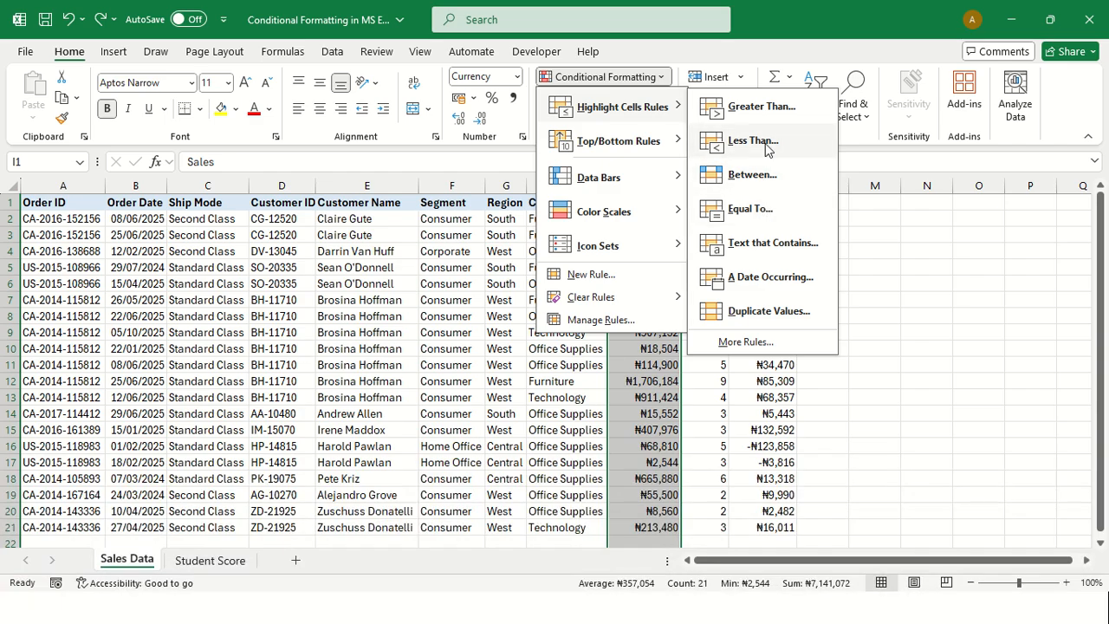
{"action": "left_click", "coordinate": [764, 145]}
{"action": "left_click", "coordinate": [295, 395]}
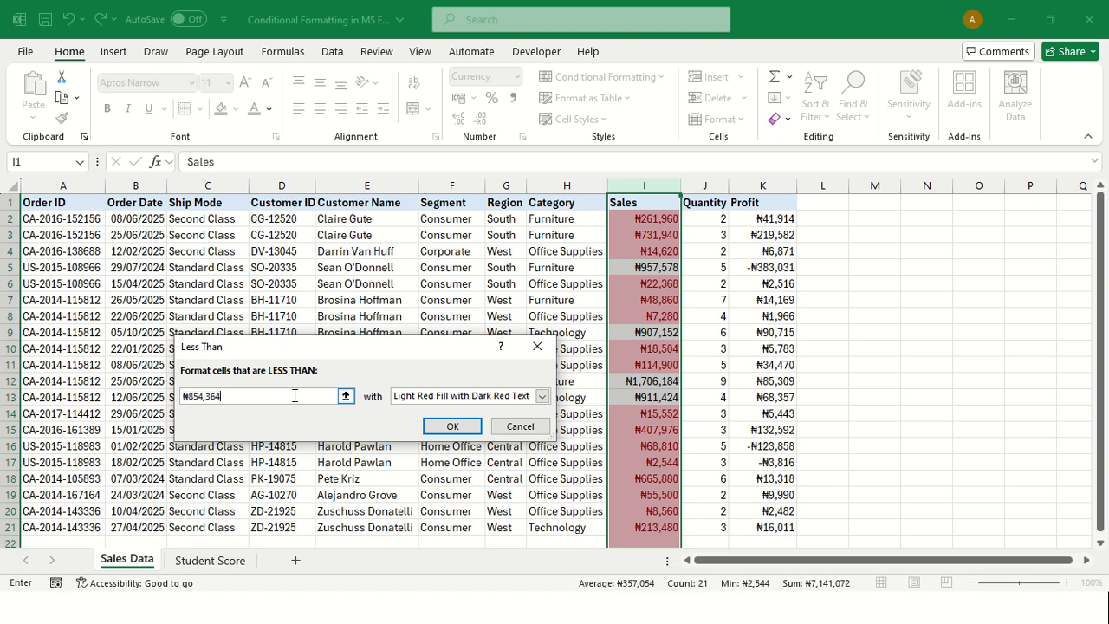
{"action": "key", "text": "BackSpace"}
{"action": "key", "text": "BackSpace"}
{"action": "key", "text": "BackSpace"}
{"action": "key", "text": "BackSpace"}
{"action": "key", "text": "BackSpace"}
{"action": "key", "text": "BackSpace"}
{"action": "key", "text": "BackSpace"}
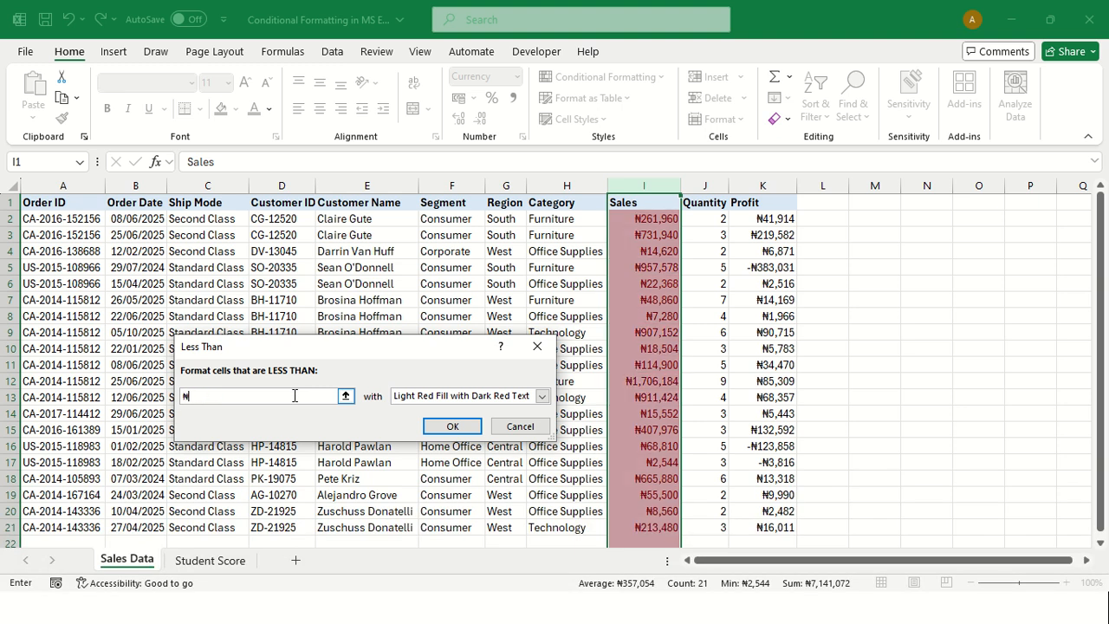
{"action": "type", "text": "100"}
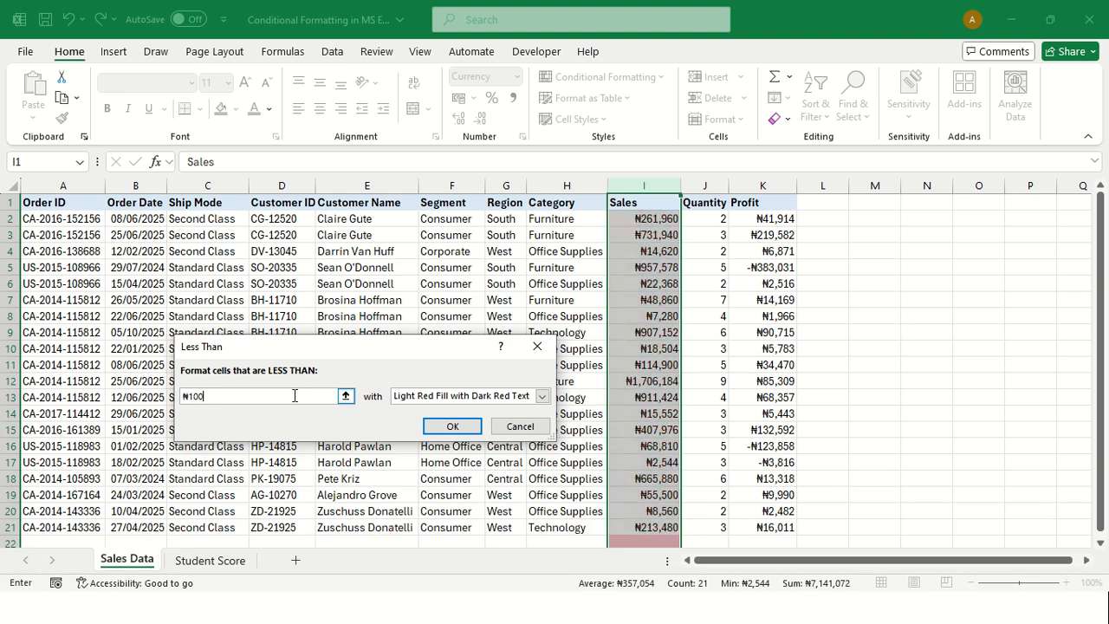
{"action": "type", "text": "000"}
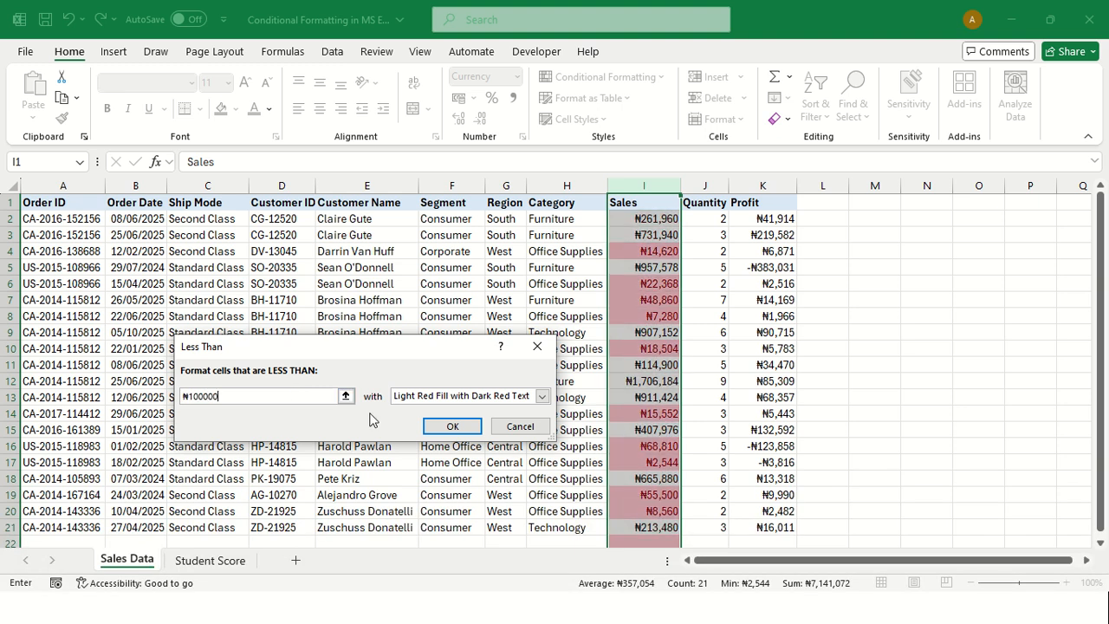
{"action": "left_click", "coordinate": [462, 426]}
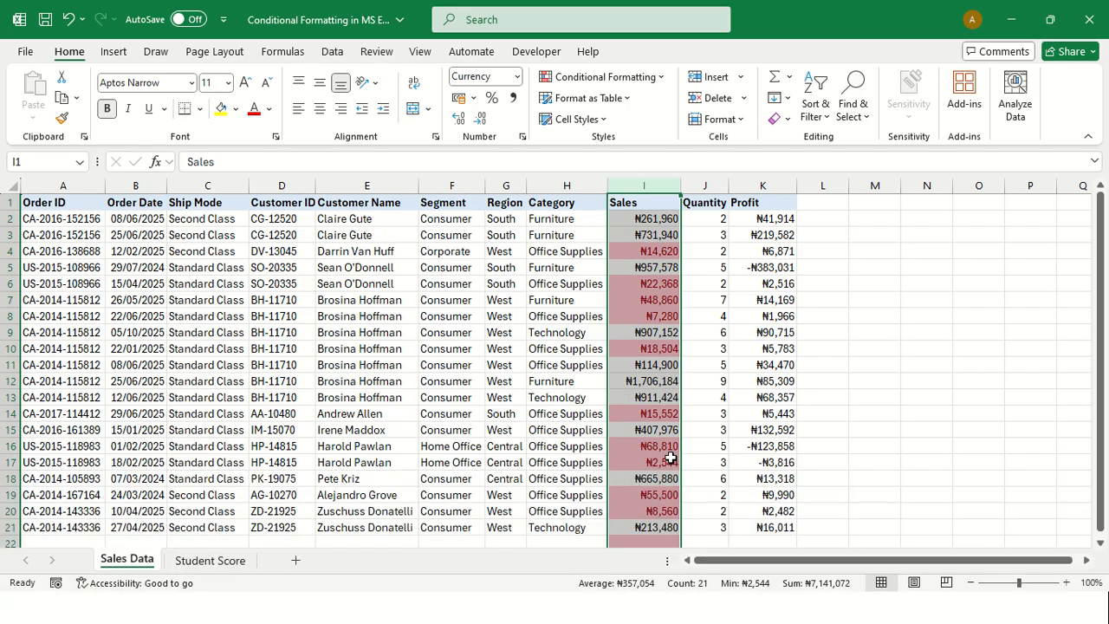
{"action": "key", "text": "ctrl+z"}
{"action": "left_click", "coordinate": [652, 78]}
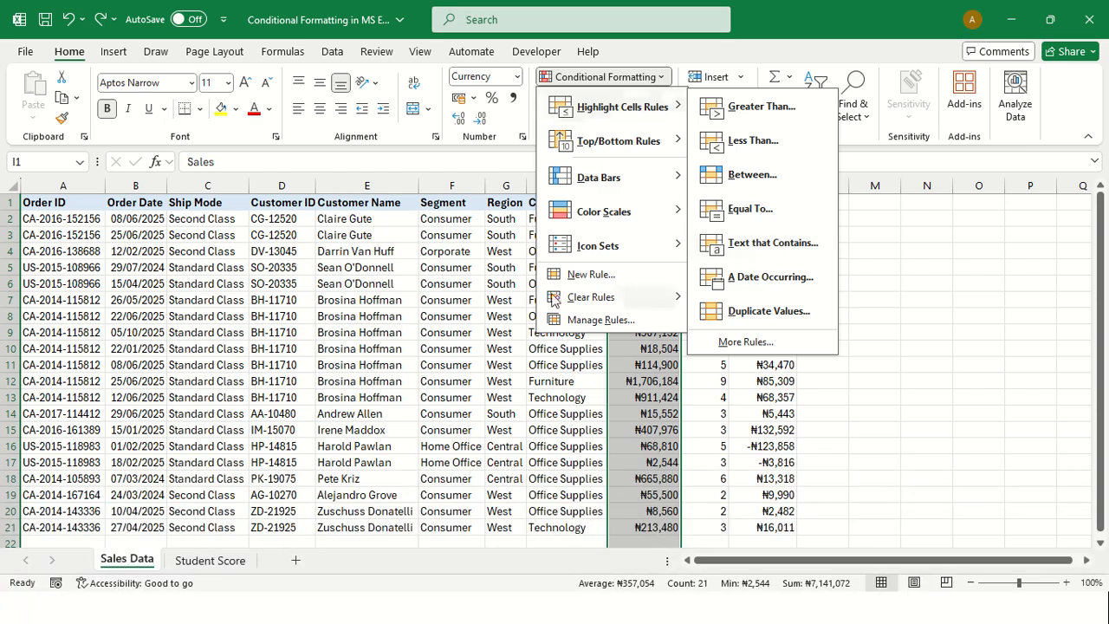
{"action": "left_click", "coordinate": [469, 300]}
Step: Highlight cells in the Region column that contain the text "W" using Green Fill with Dark Green Text
{"action": "left_click", "coordinate": [514, 183]}
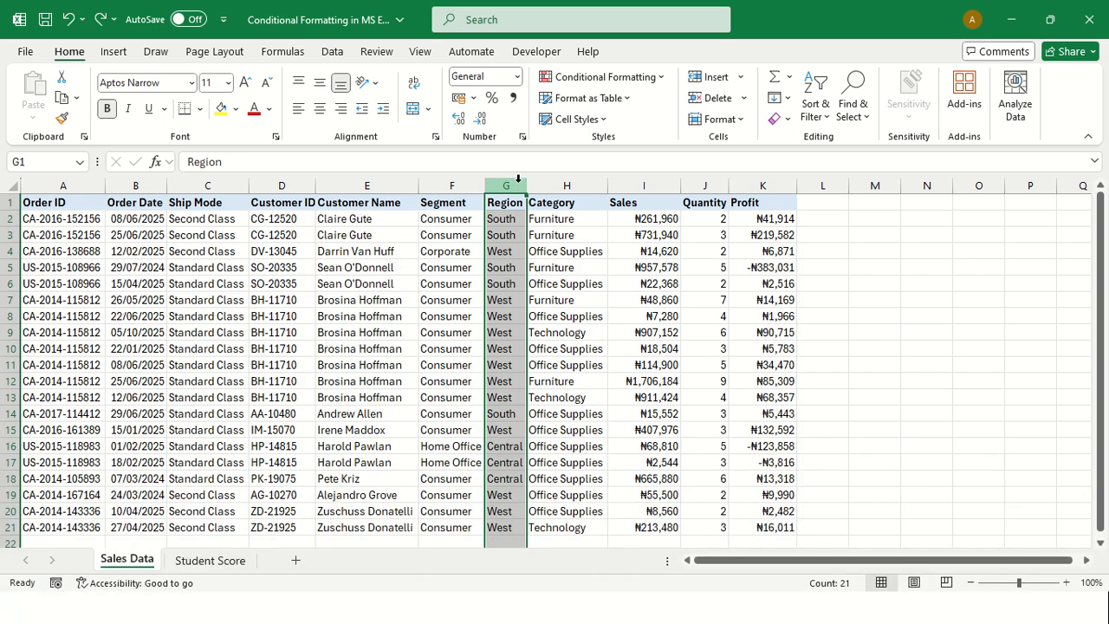
{"action": "left_click", "coordinate": [631, 80]}
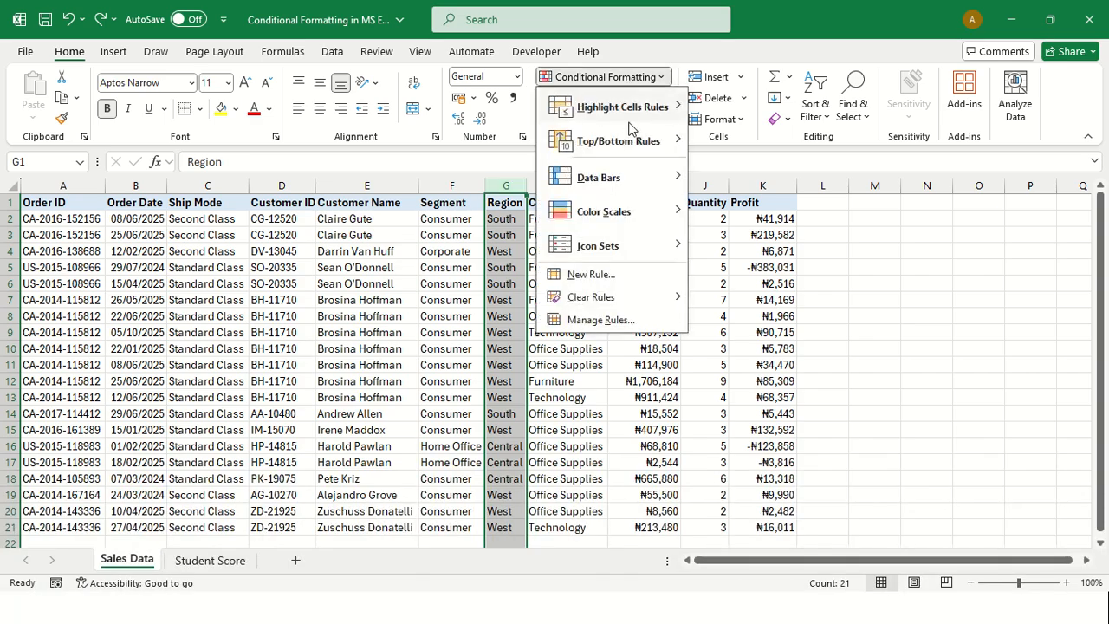
{"action": "mouse_move", "coordinate": [624, 109]}
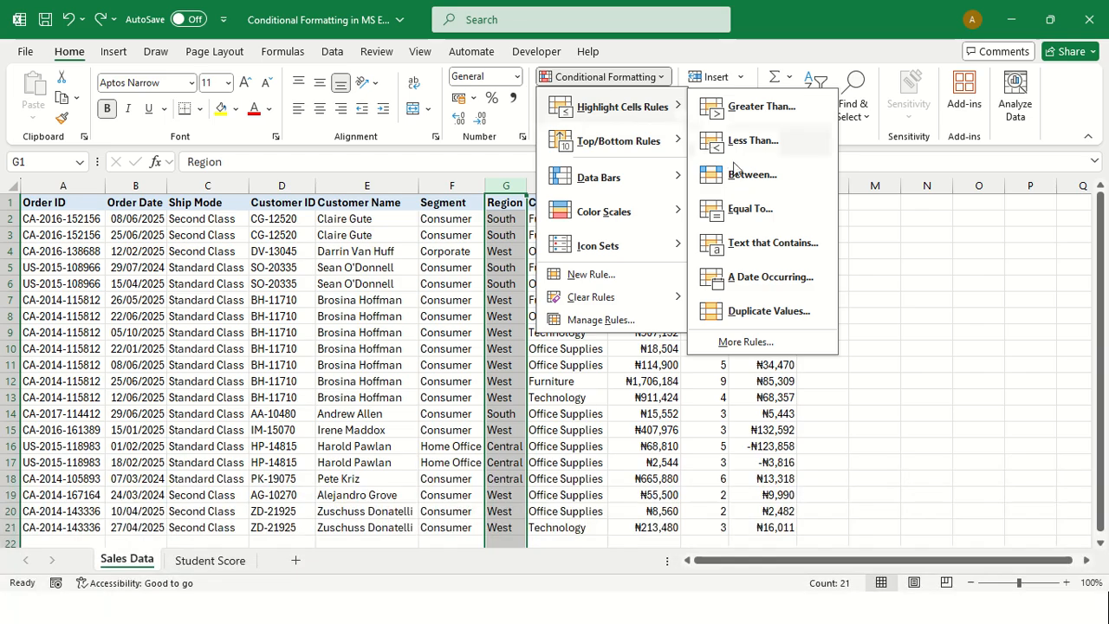
{"action": "left_click", "coordinate": [765, 251]}
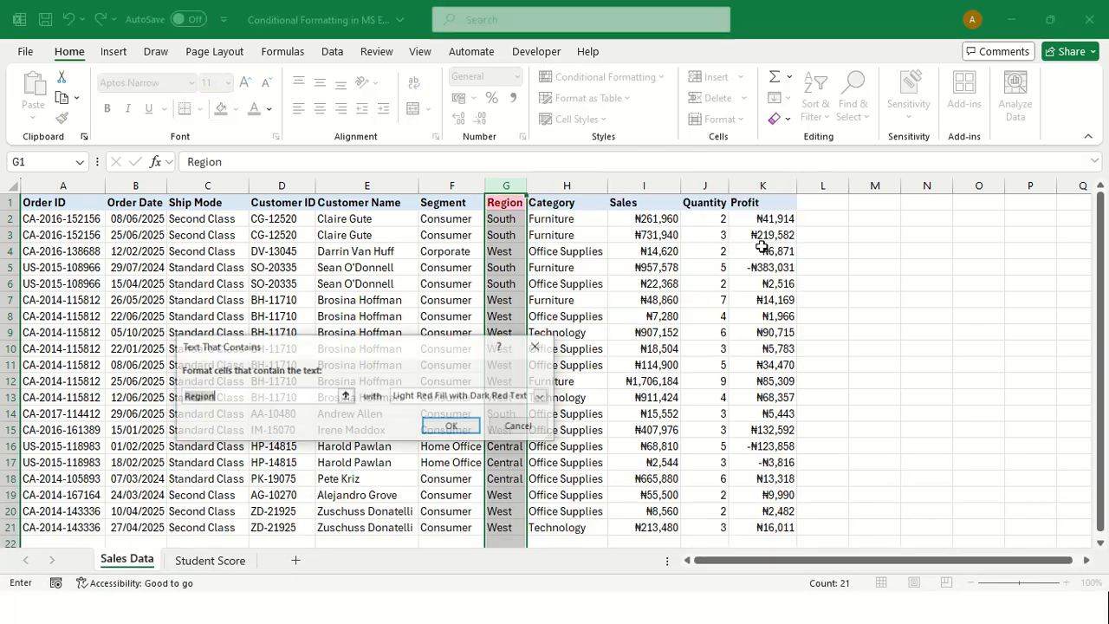
{"action": "left_click", "coordinate": [257, 395]}
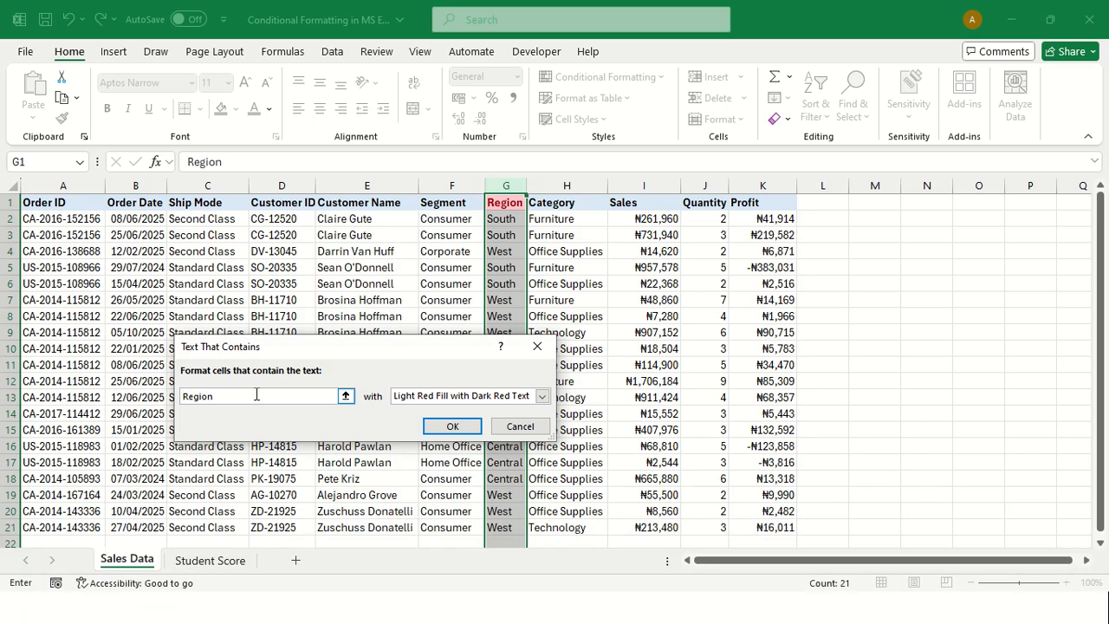
{"action": "key", "text": "BackSpace"}
{"action": "key", "text": "BackSpace"}
{"action": "key", "text": "BackSpace"}
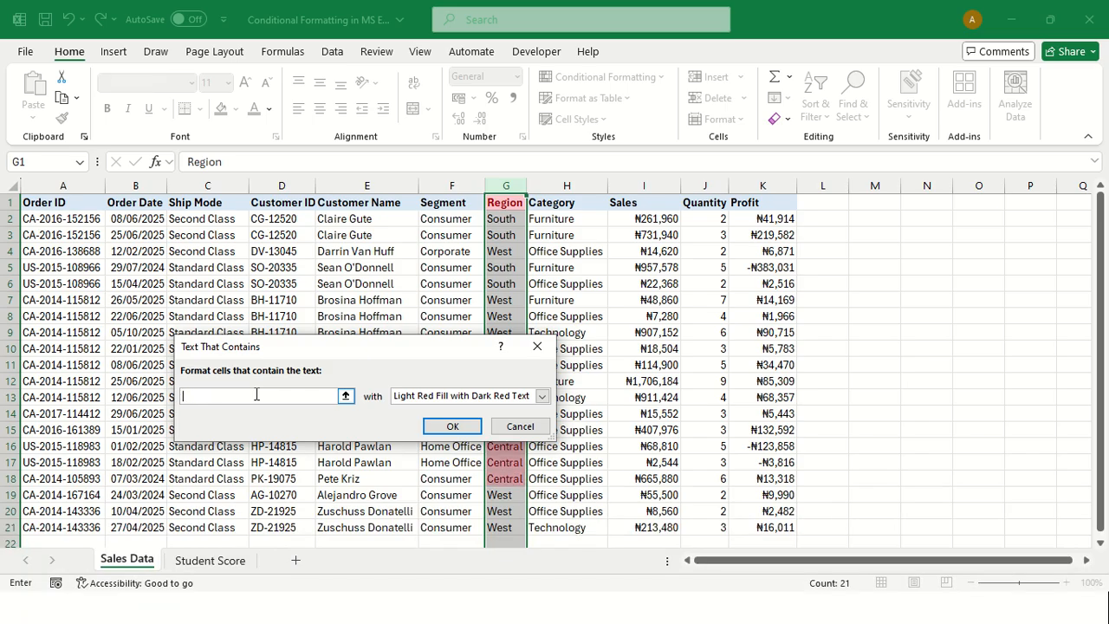
{"action": "type", "text": "W"}
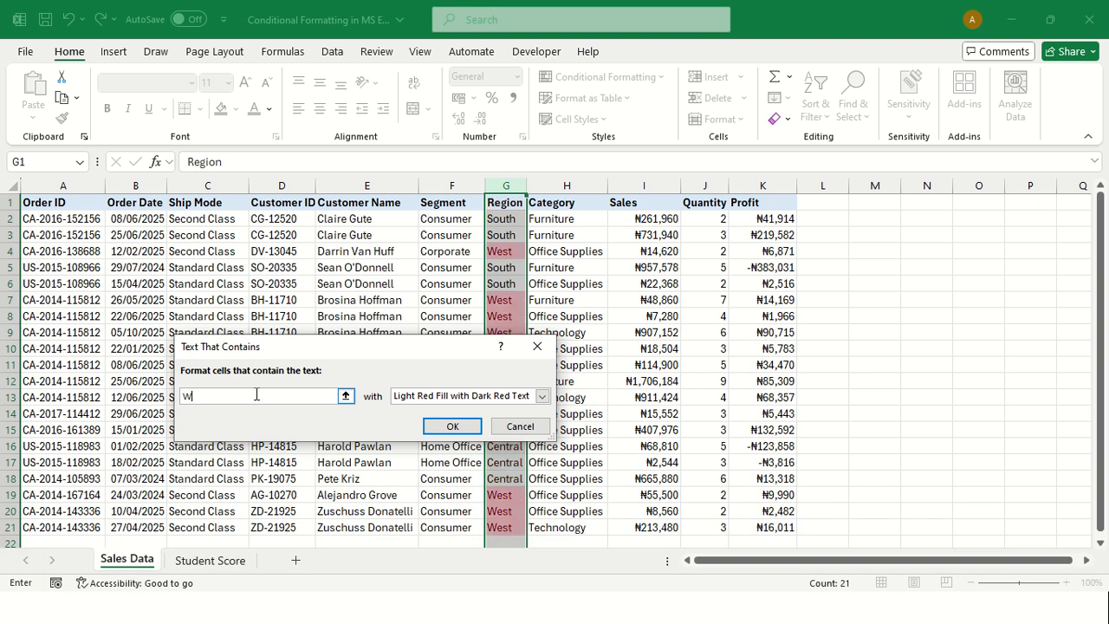
{"action": "left_click", "coordinate": [542, 396]}
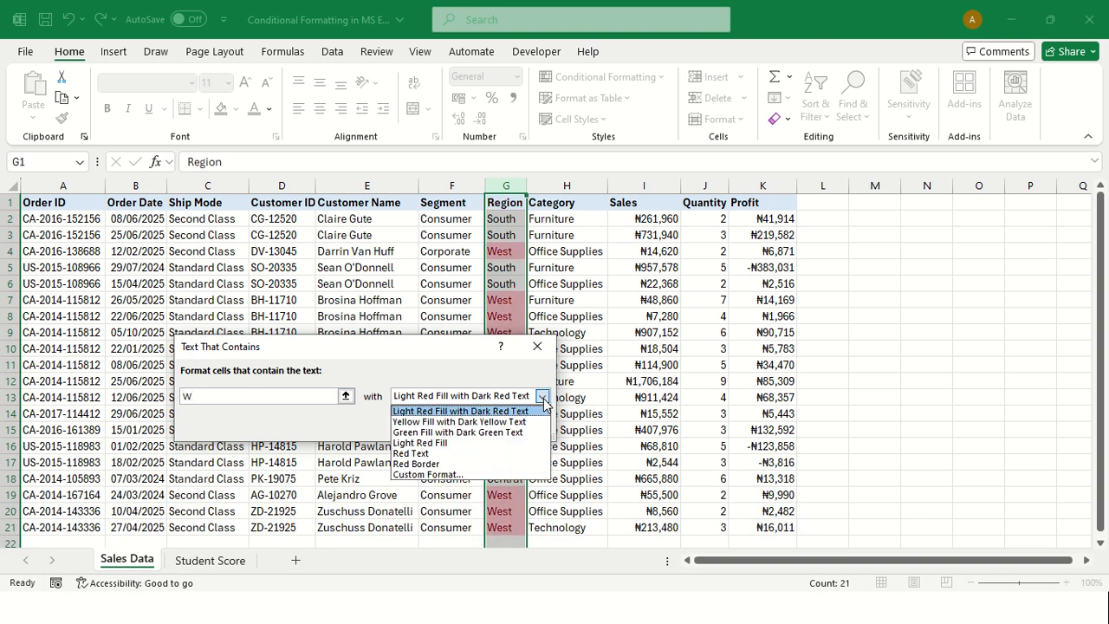
{"action": "left_click", "coordinate": [414, 432]}
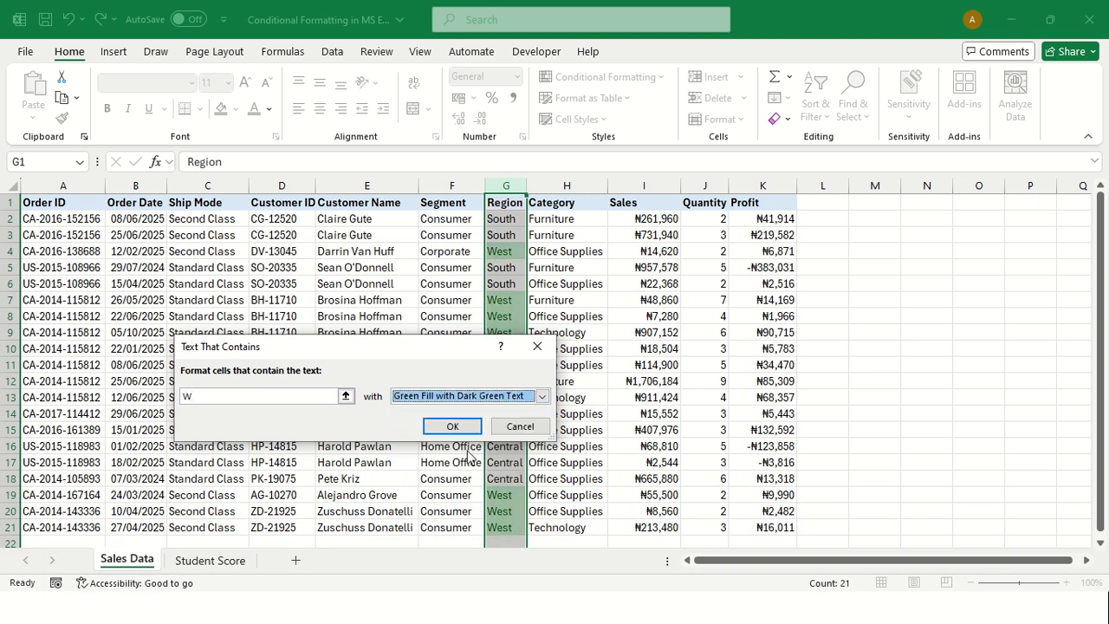
{"action": "left_click", "coordinate": [453, 426]}
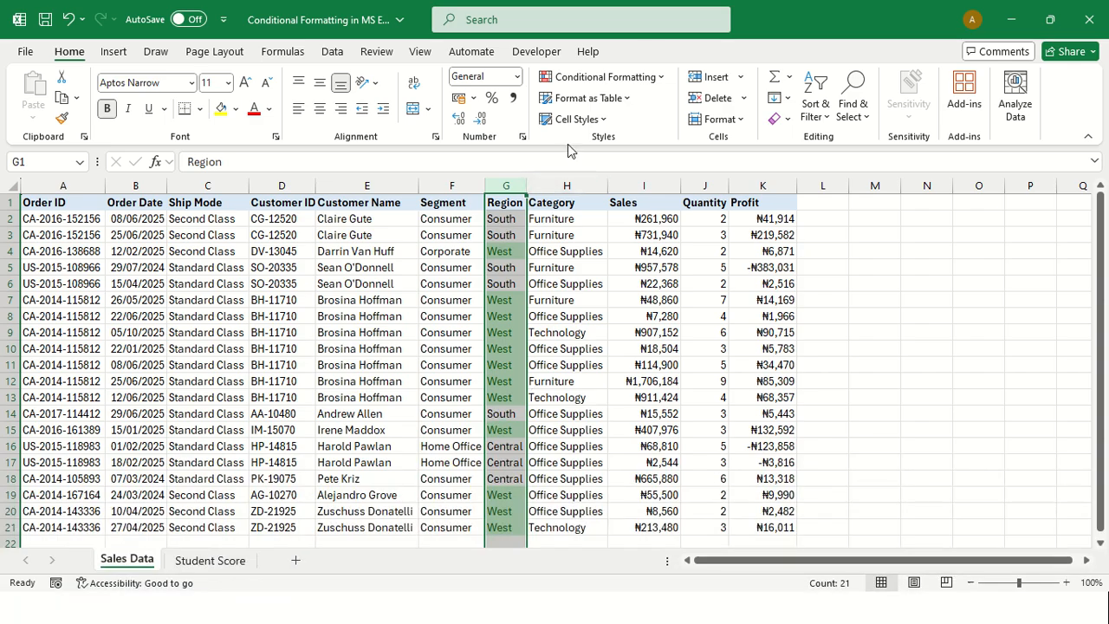
{"action": "left_click", "coordinate": [618, 76]}
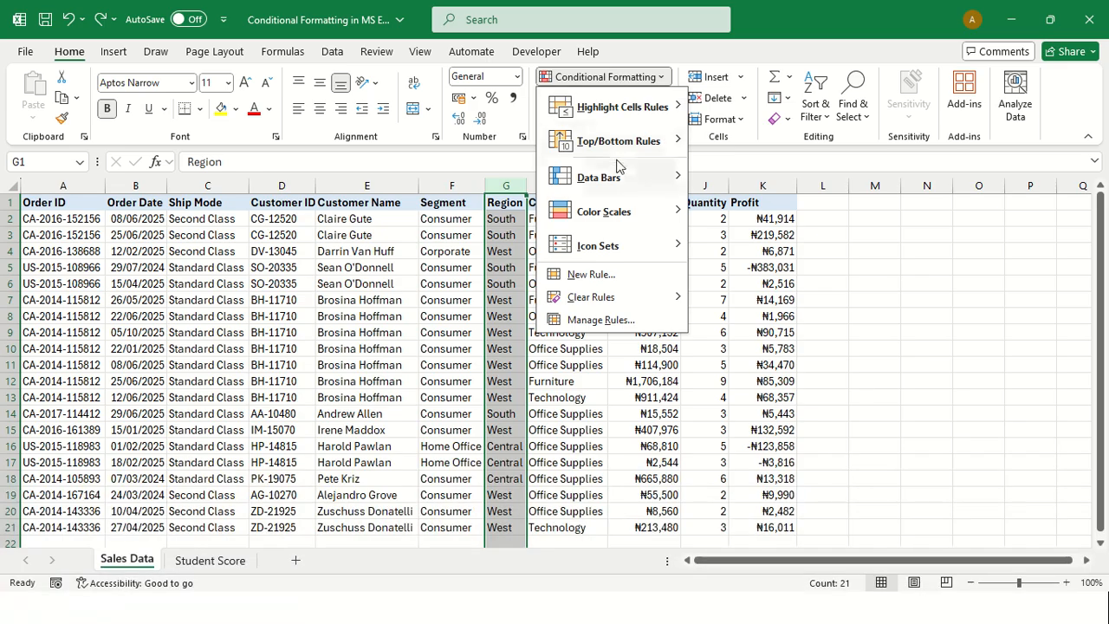
{"action": "mouse_move", "coordinate": [630, 114]}
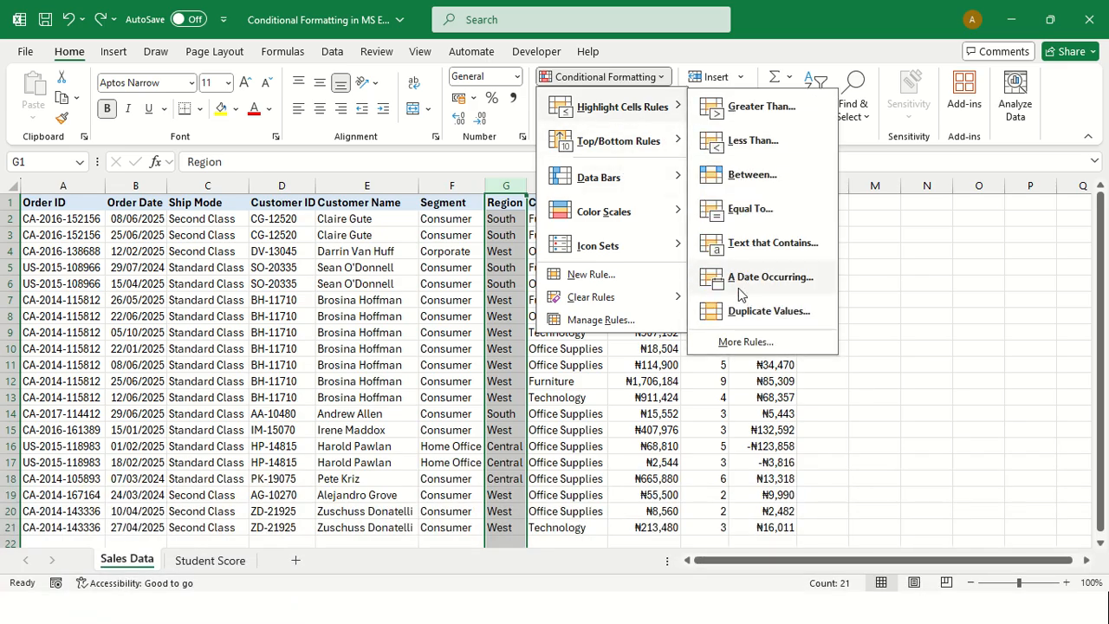
{"action": "left_click", "coordinate": [239, 329]}
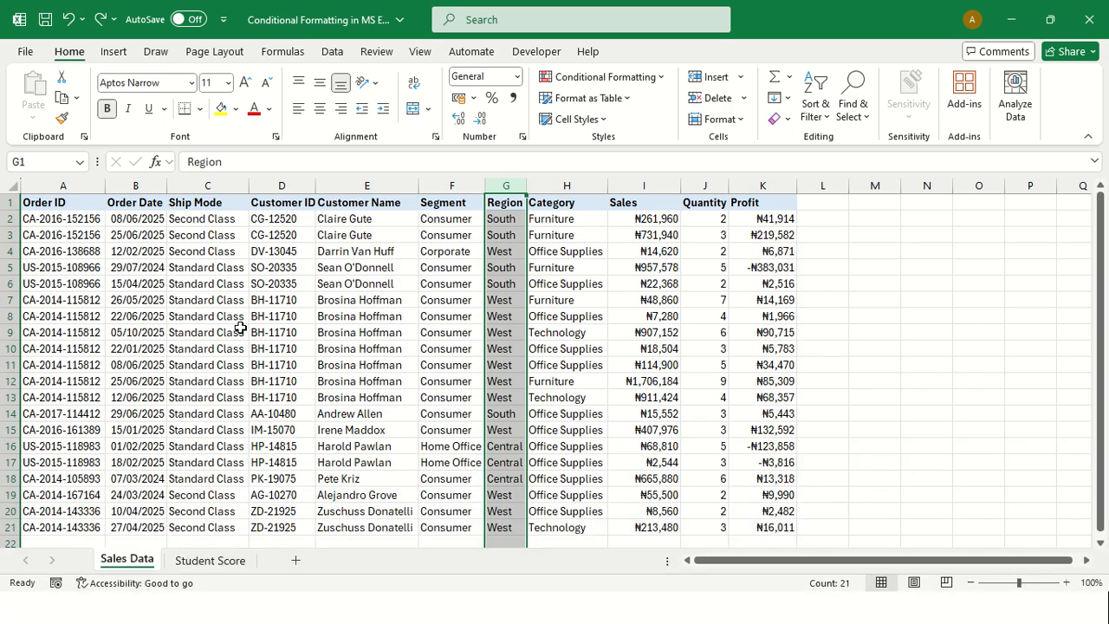
Step: Highlight Order Date cells with a date occurring Today using Light Red Fill with Dark Red Text
{"action": "left_click", "coordinate": [135, 186]}
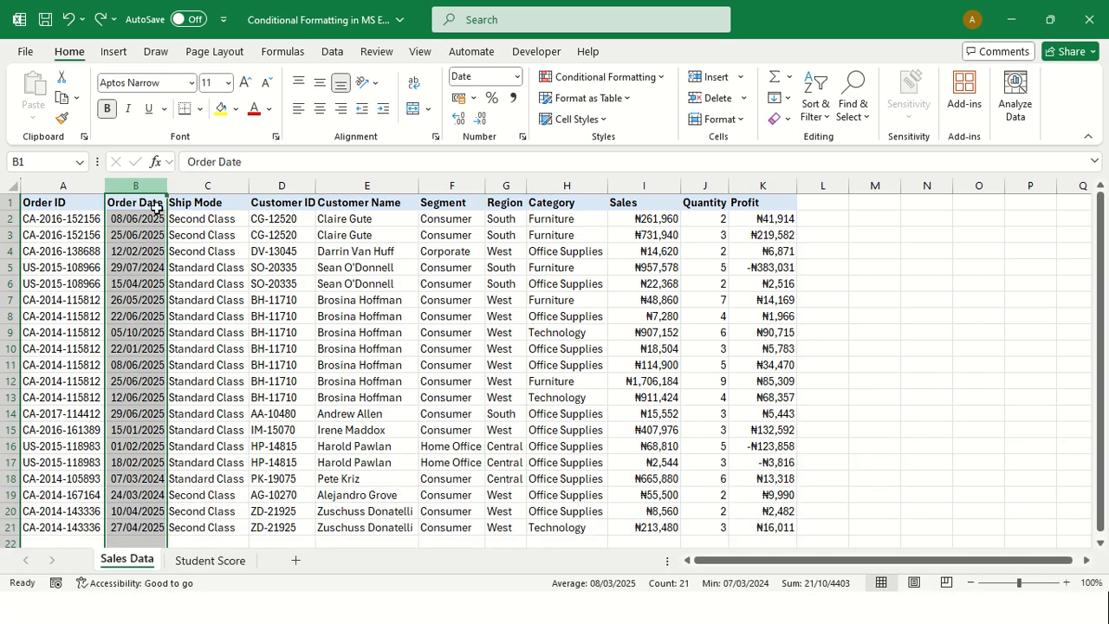
{"action": "left_click", "coordinate": [650, 78]}
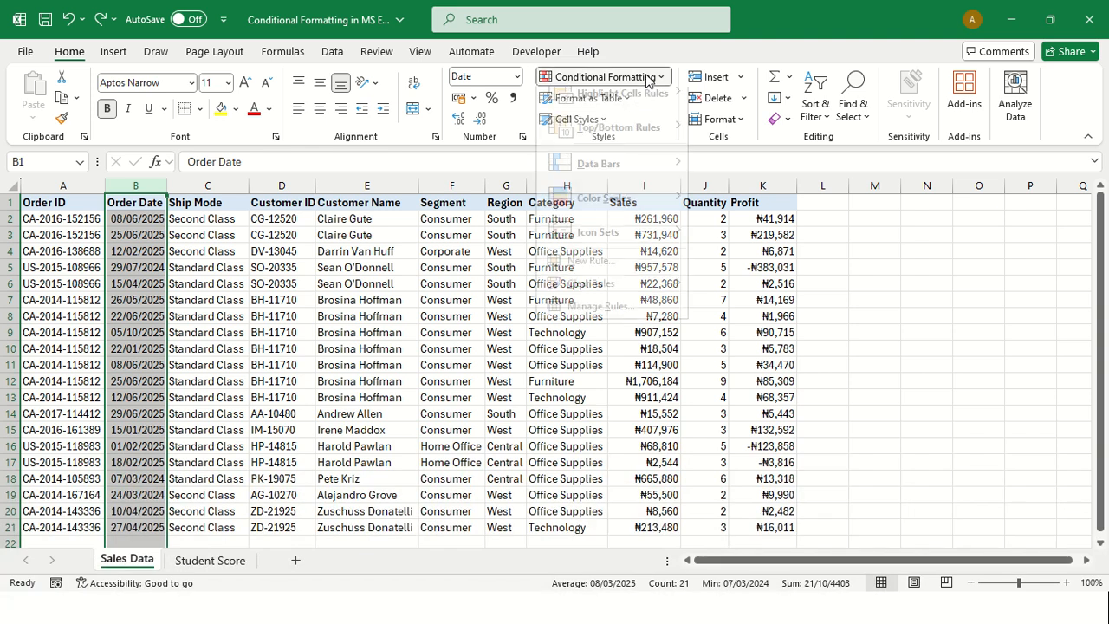
{"action": "mouse_move", "coordinate": [624, 107]}
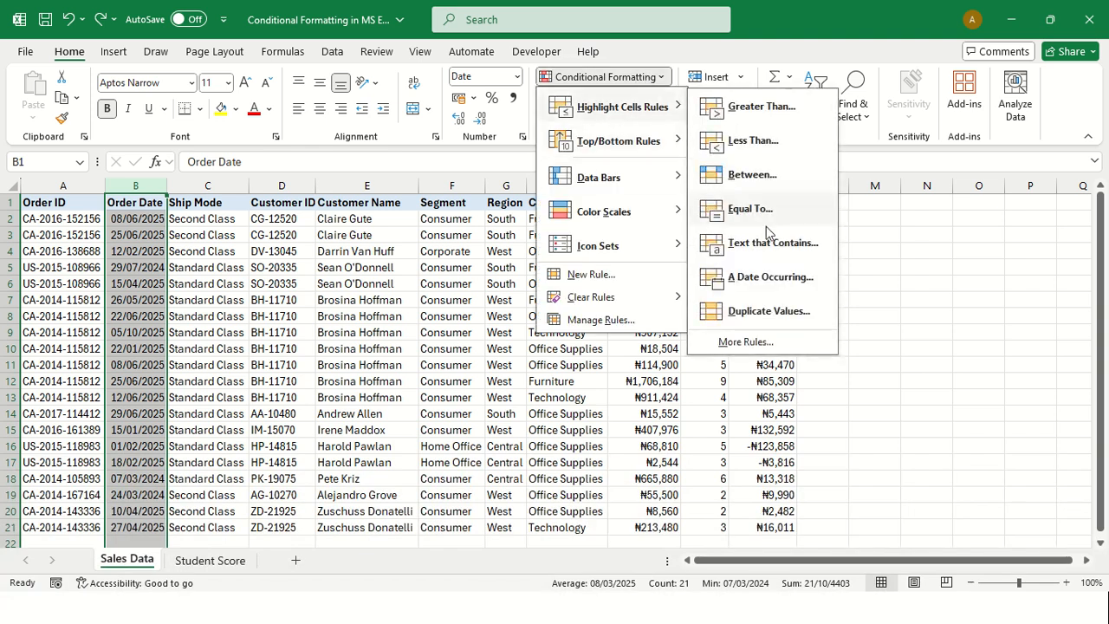
{"action": "left_click", "coordinate": [779, 278]}
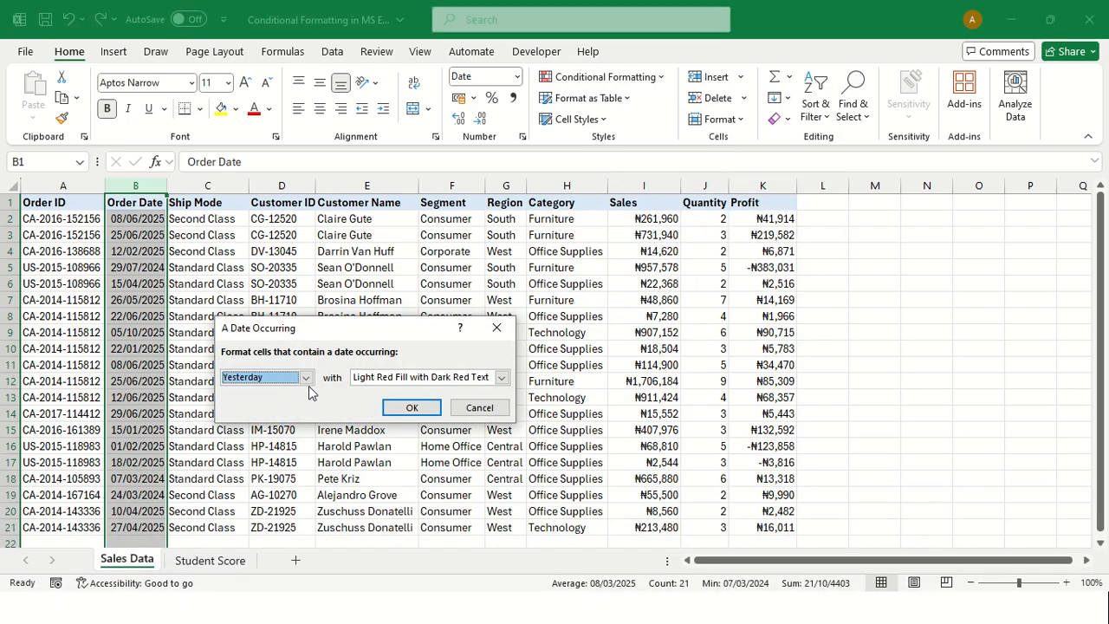
{"action": "left_click", "coordinate": [305, 377]}
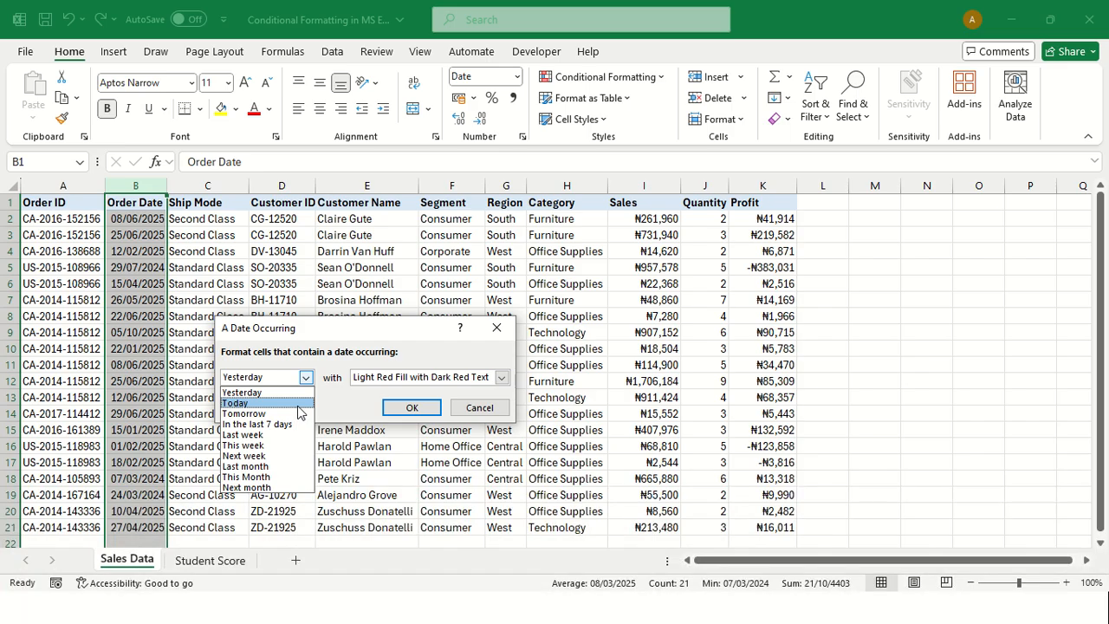
{"action": "left_click", "coordinate": [260, 403]}
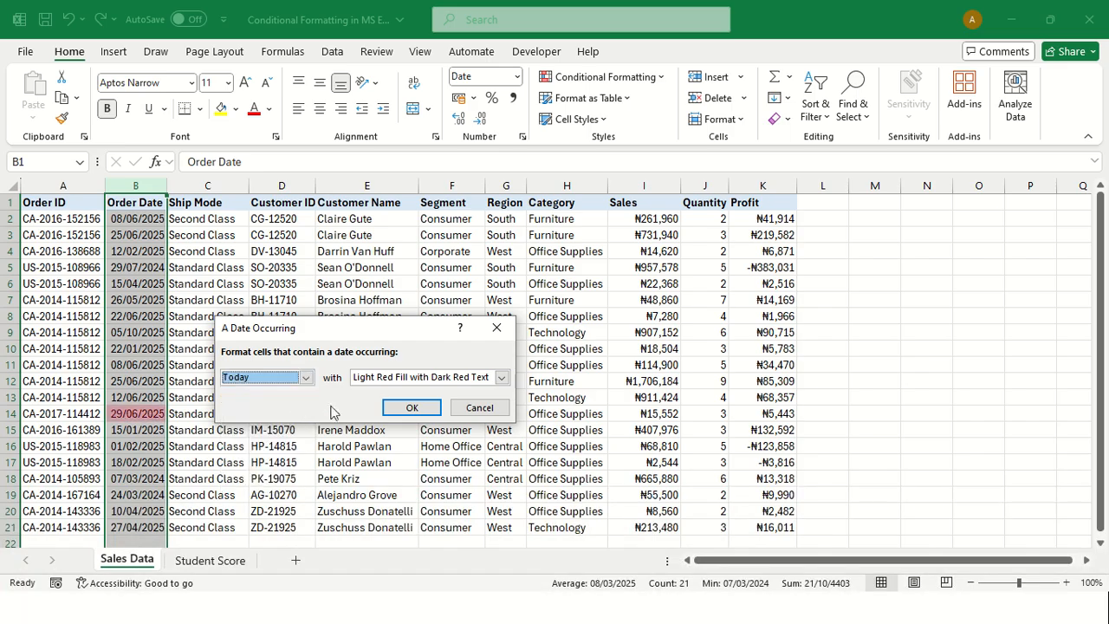
{"action": "left_click", "coordinate": [394, 409]}
{"action": "left_click", "coordinate": [155, 409]}
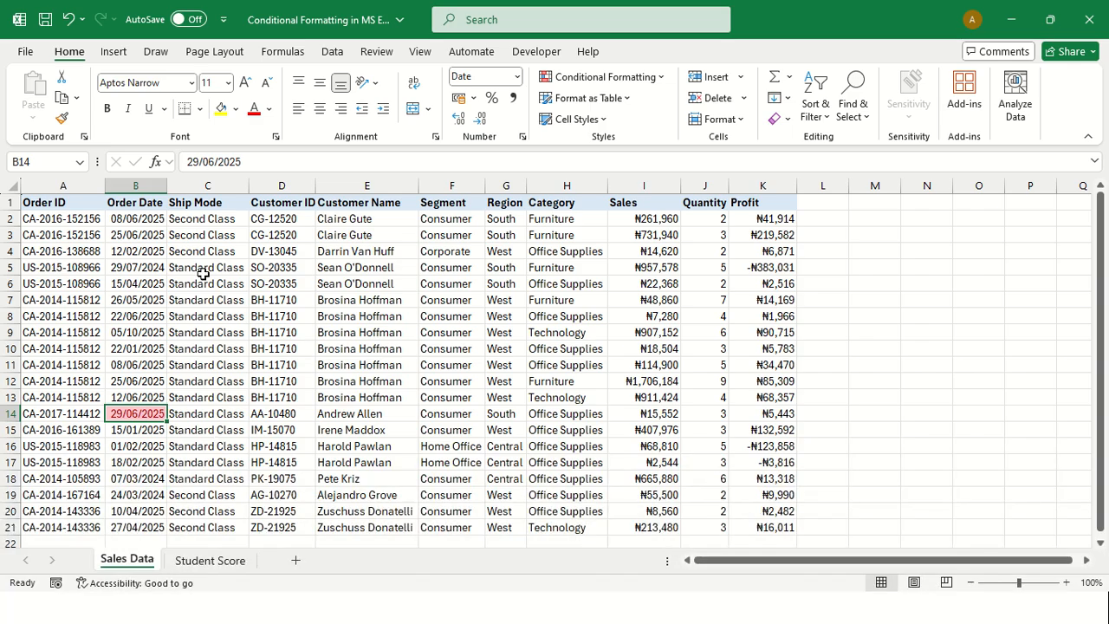
Step: Highlight Order Date cells with a date occurring in the last 7 days using Green Fill with Dark Green Text, and inspect the highlighted cells
{"action": "left_click", "coordinate": [135, 186]}
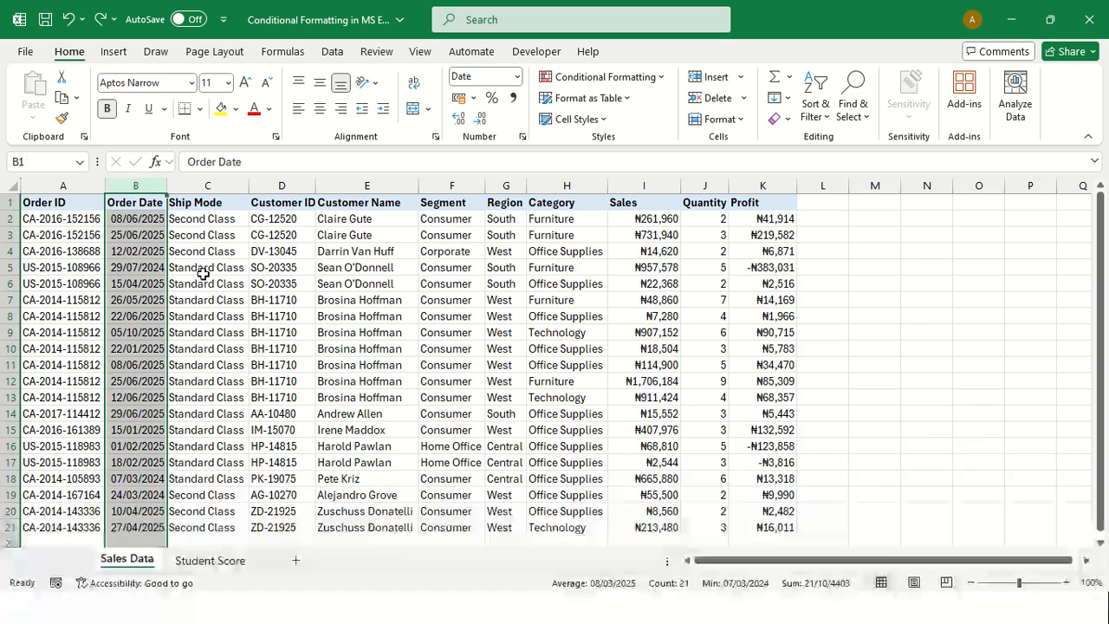
{"action": "left_click", "coordinate": [664, 79]}
{"action": "mouse_move", "coordinate": [667, 111]}
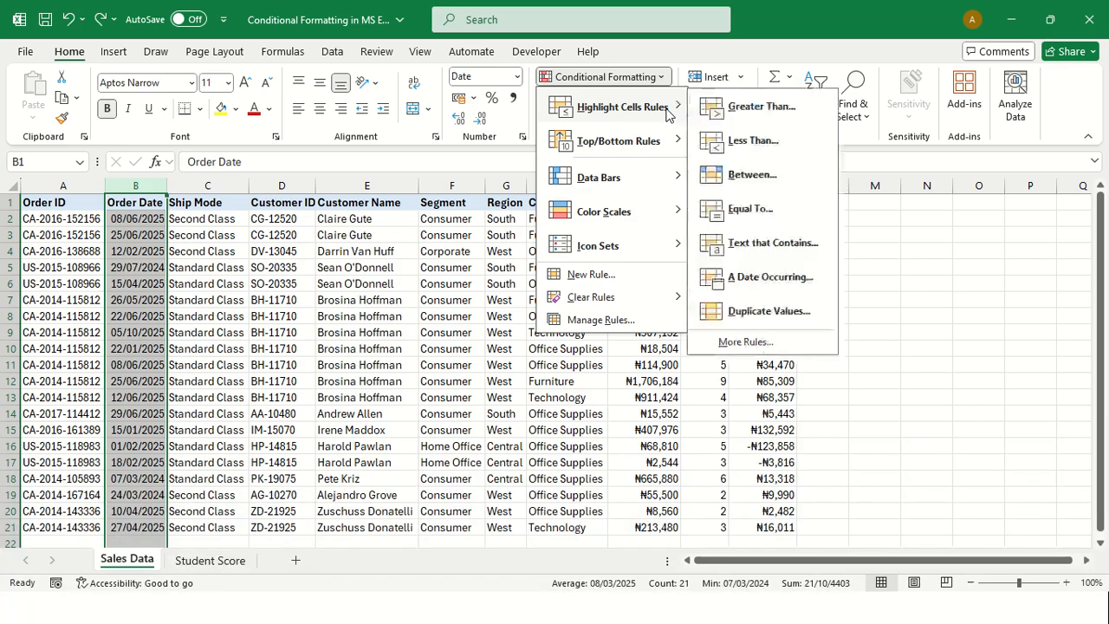
{"action": "left_click", "coordinate": [762, 279]}
{"action": "left_click", "coordinate": [305, 379]}
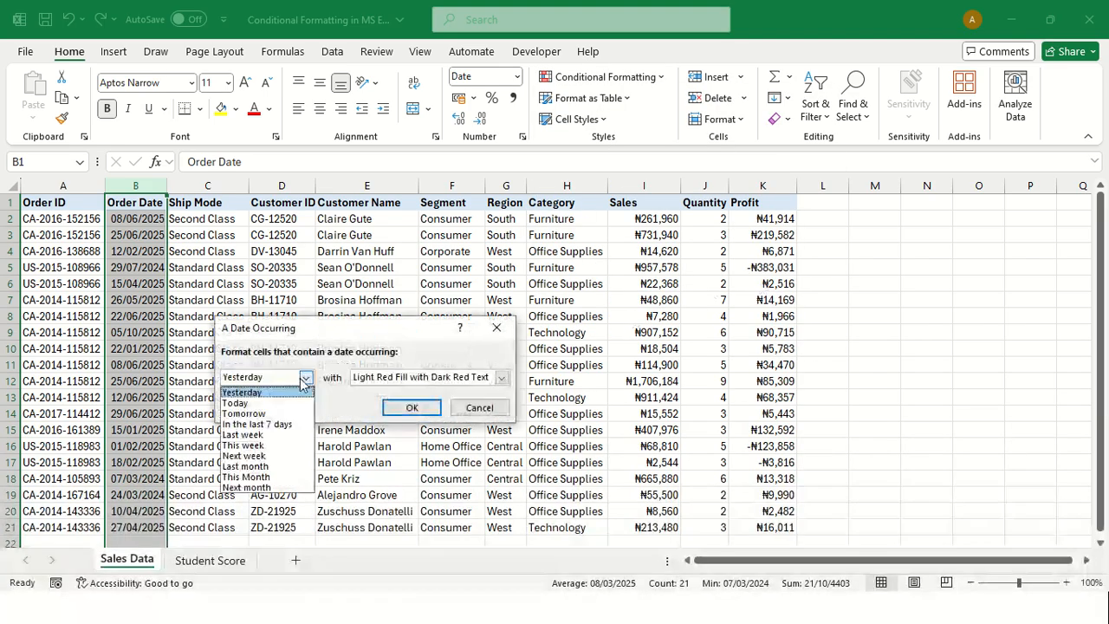
{"action": "left_click", "coordinate": [267, 424]}
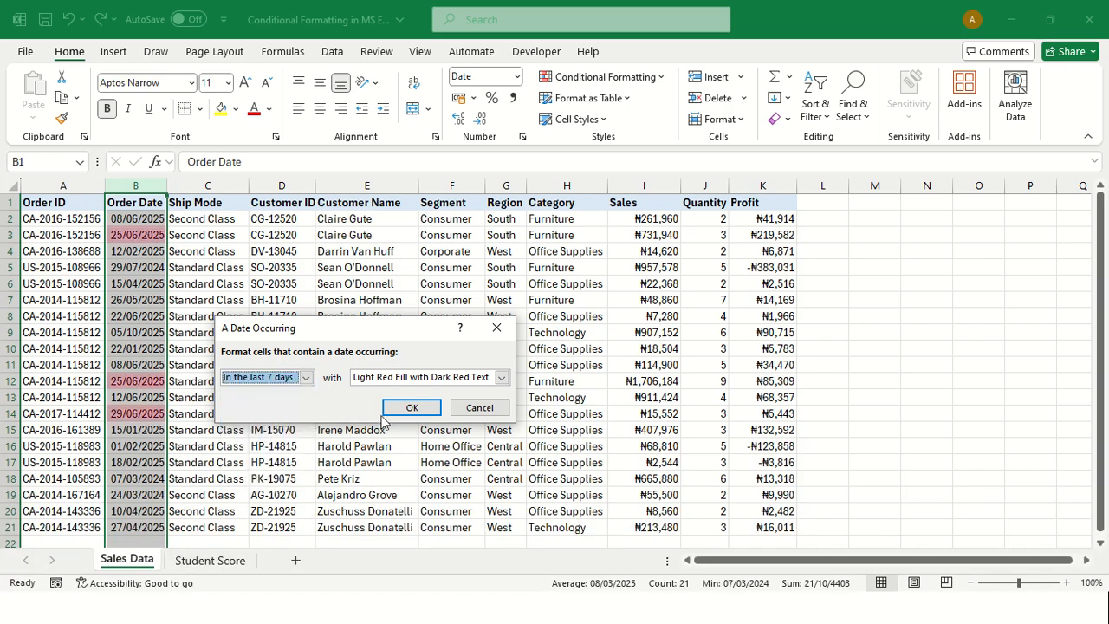
{"action": "left_click", "coordinate": [501, 377]}
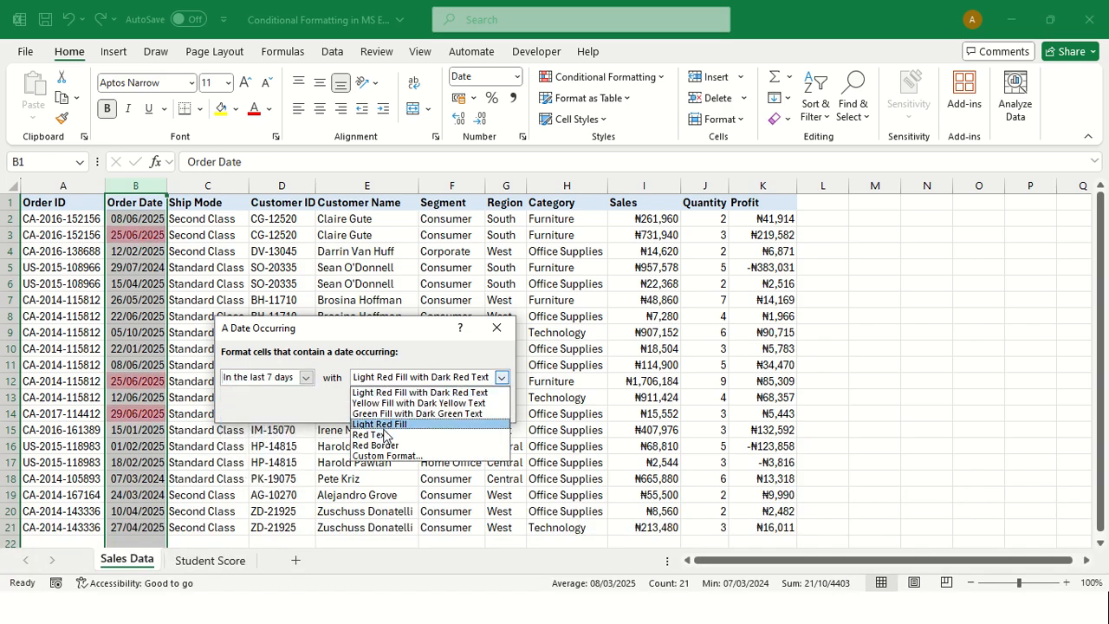
{"action": "left_click", "coordinate": [407, 413]}
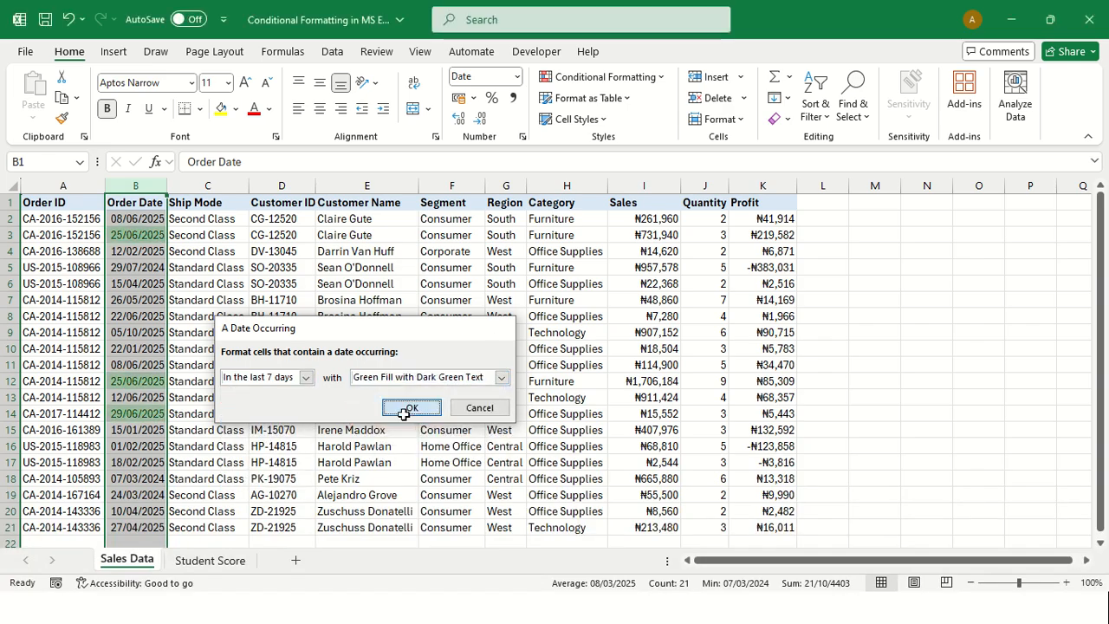
{"action": "left_click", "coordinate": [409, 408]}
{"action": "left_click", "coordinate": [149, 232]}
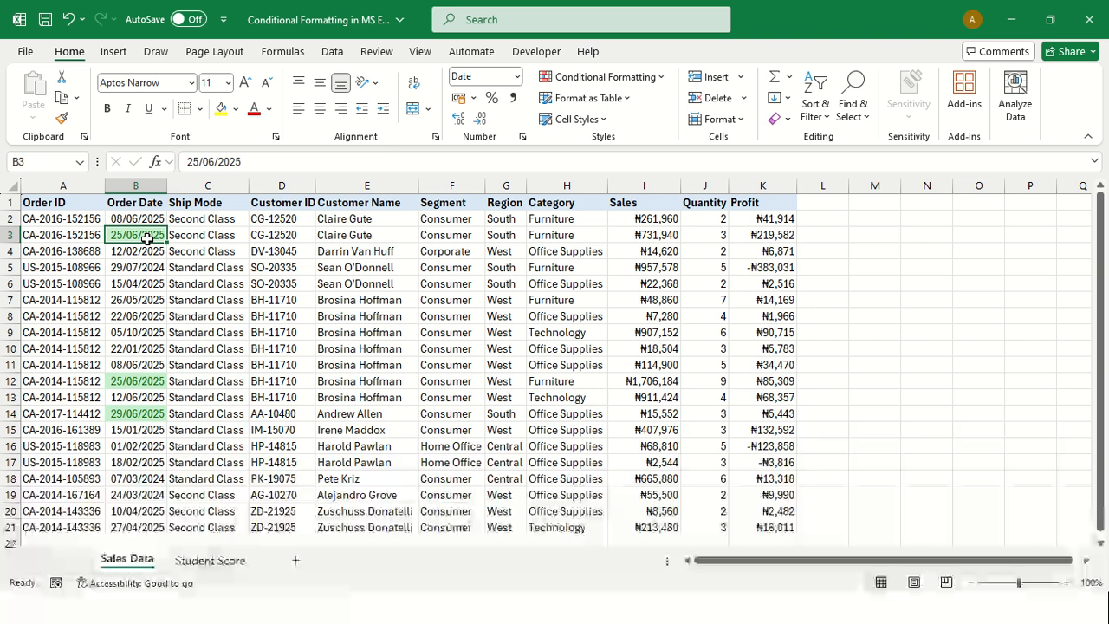
{"action": "left_click", "coordinate": [147, 380]}
{"action": "left_click", "coordinate": [140, 410]}
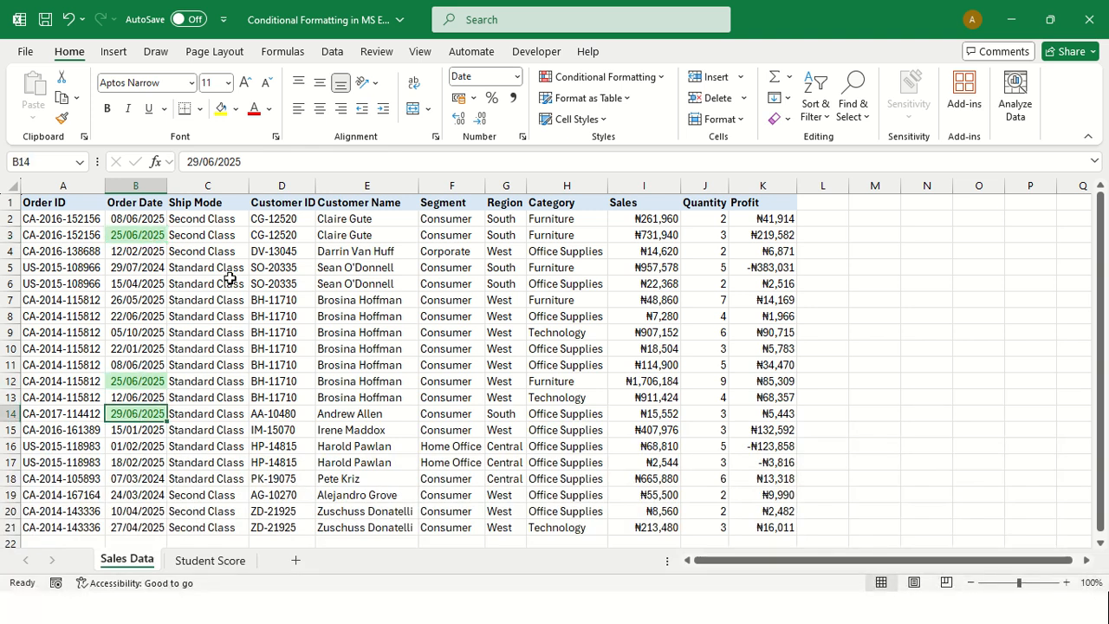
{"action": "left_click", "coordinate": [136, 186]}
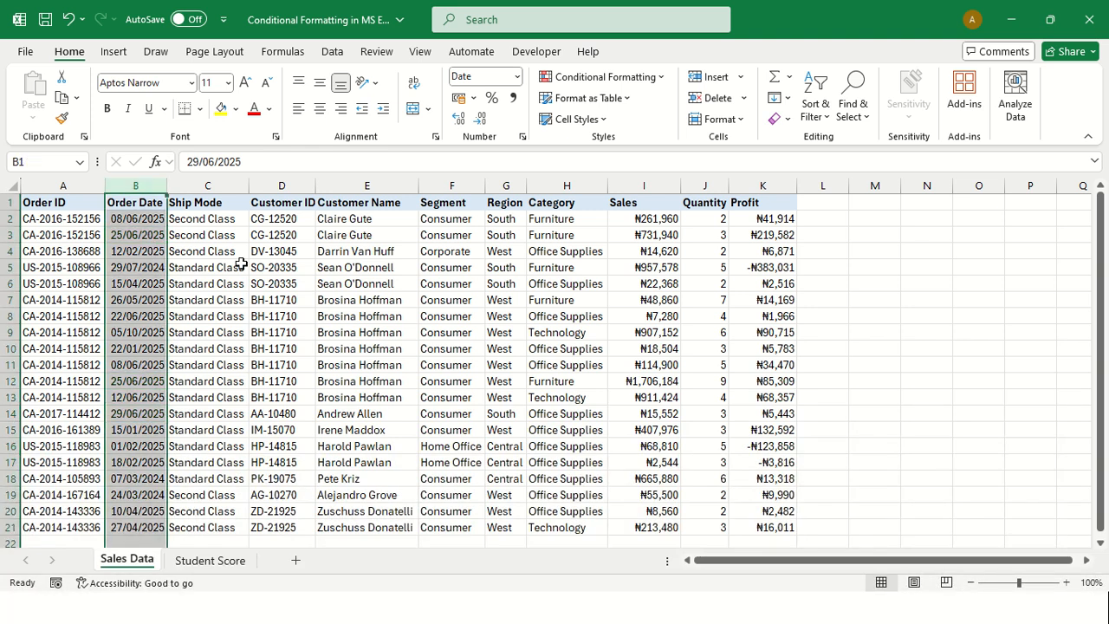
{"action": "left_click", "coordinate": [615, 82]}
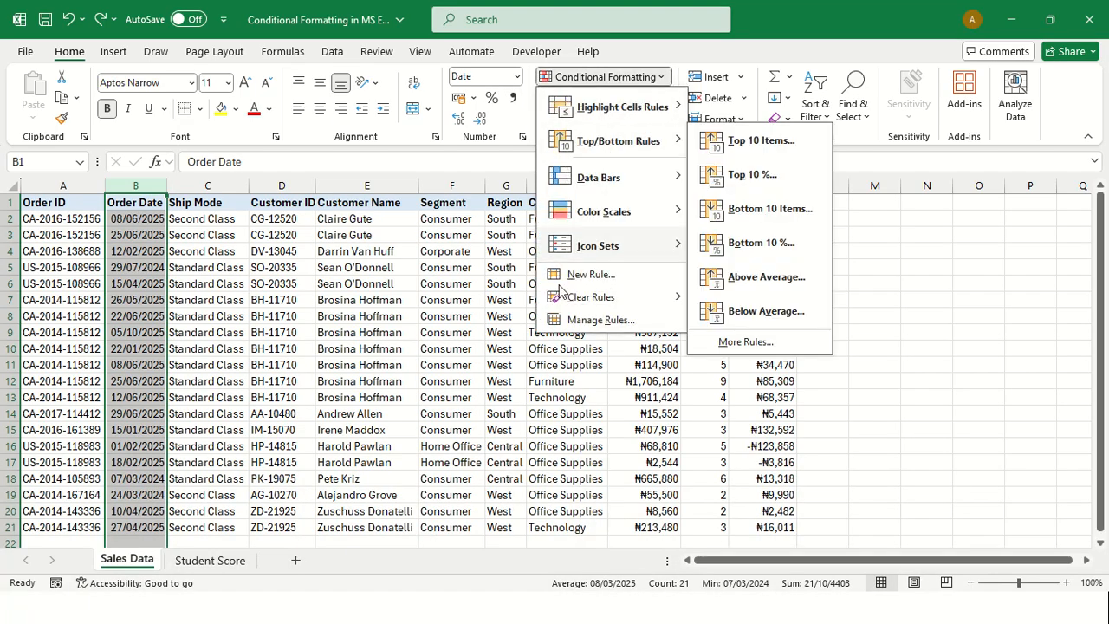
{"action": "key", "text": "Escape"}
Step: Start a Top 10 Items rule on the entire Sales column and set the number of top-ranked cells to 5
{"action": "left_click", "coordinate": [647, 186]}
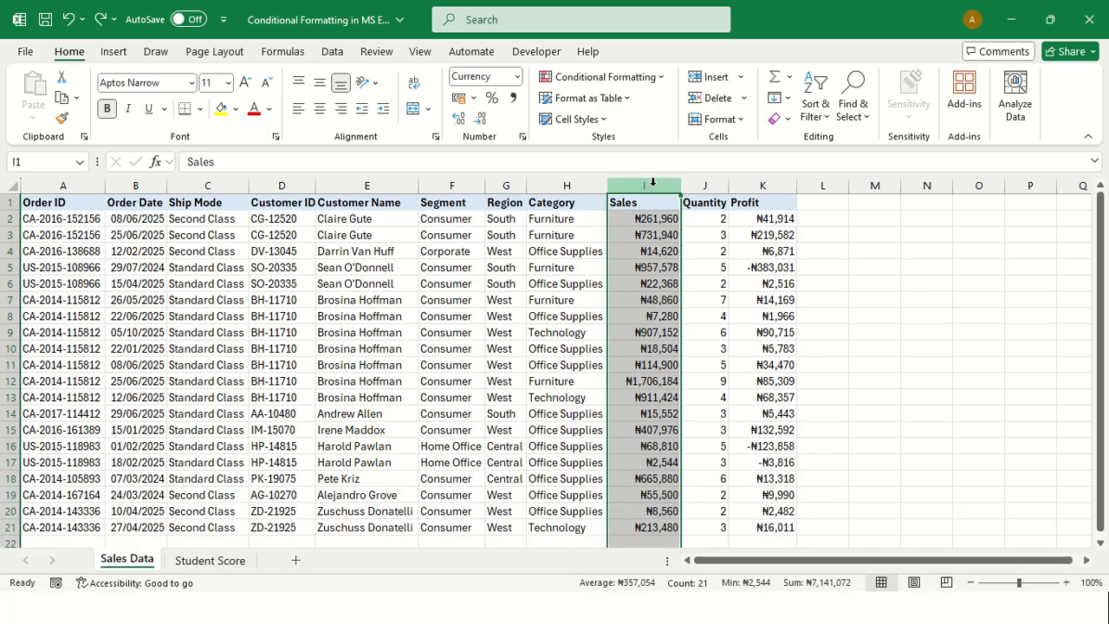
{"action": "left_click", "coordinate": [635, 78]}
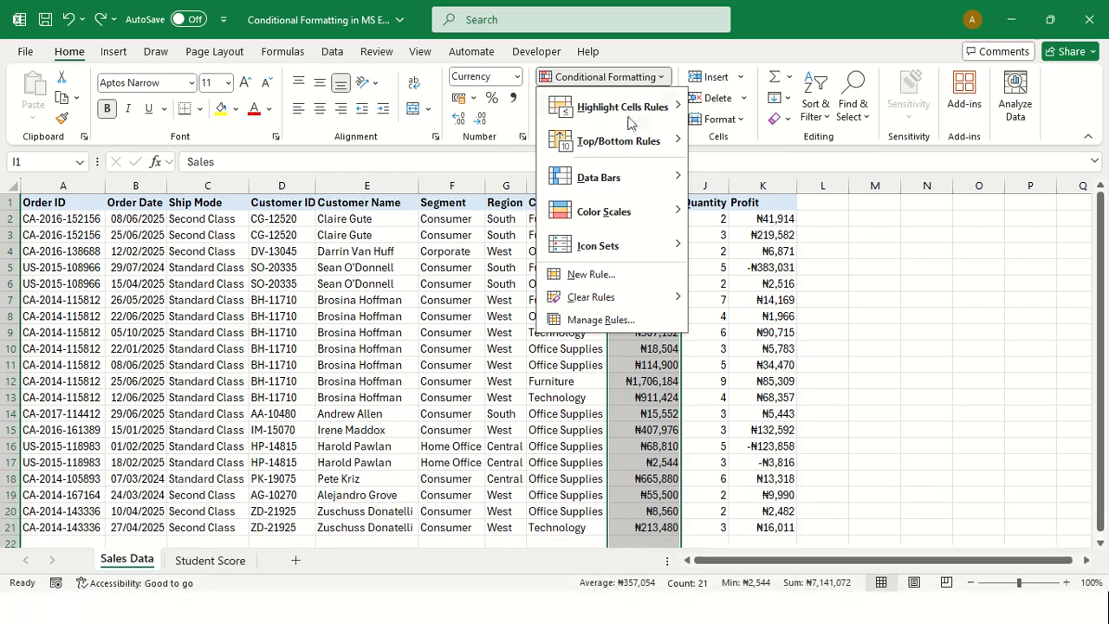
{"action": "mouse_move", "coordinate": [623, 146]}
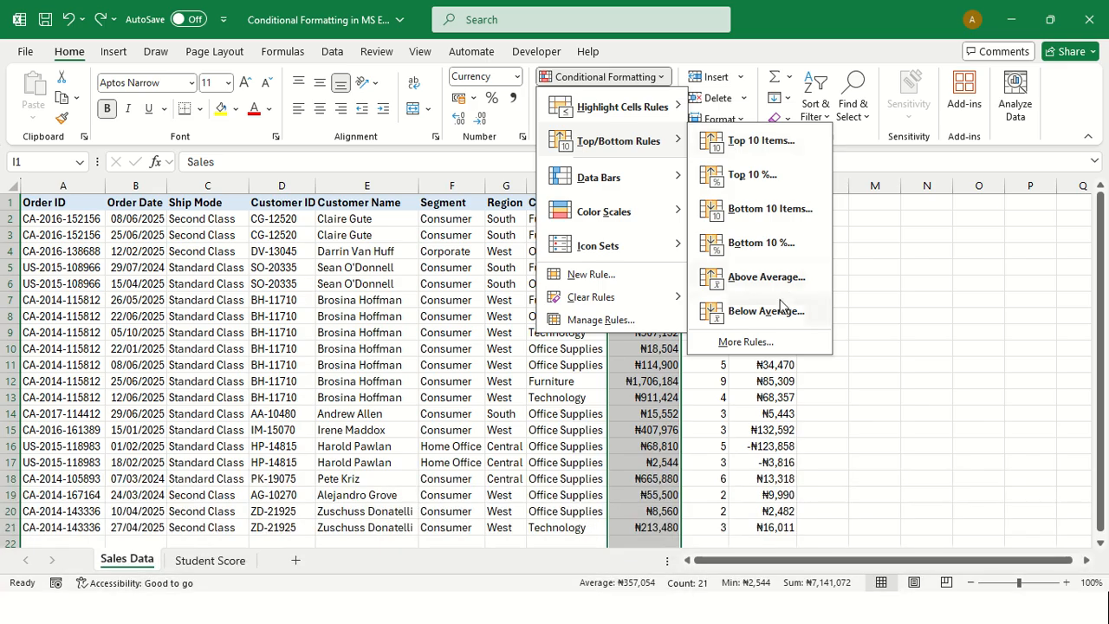
{"action": "left_click", "coordinate": [763, 141]}
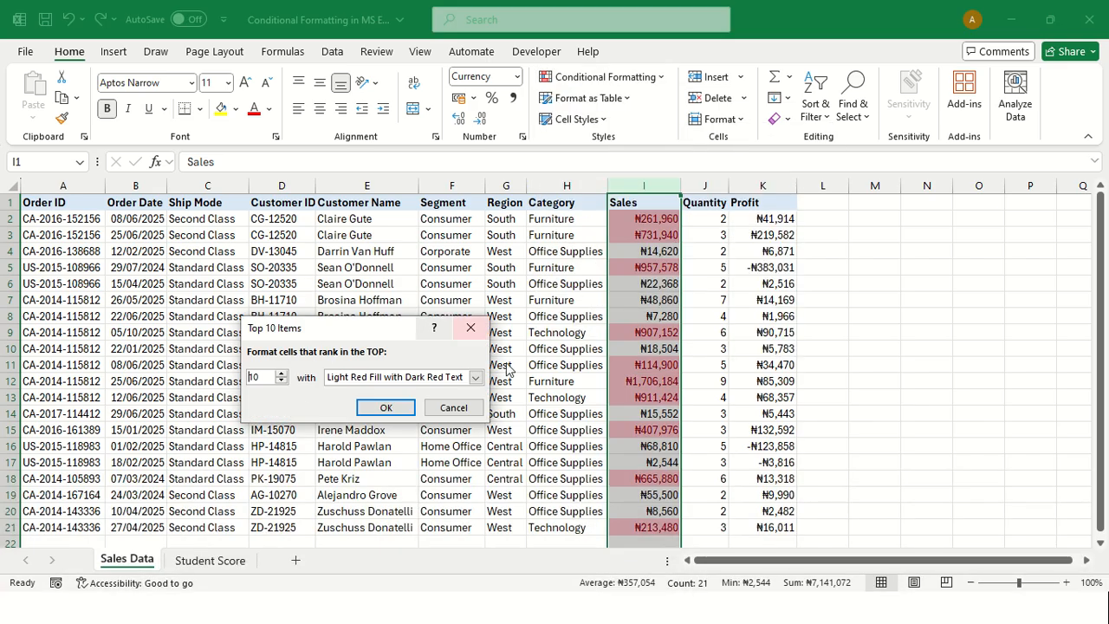
{"action": "left_click", "coordinate": [284, 381]}
{"action": "left_click", "coordinate": [283, 381]}
{"action": "left_click", "coordinate": [283, 381]}
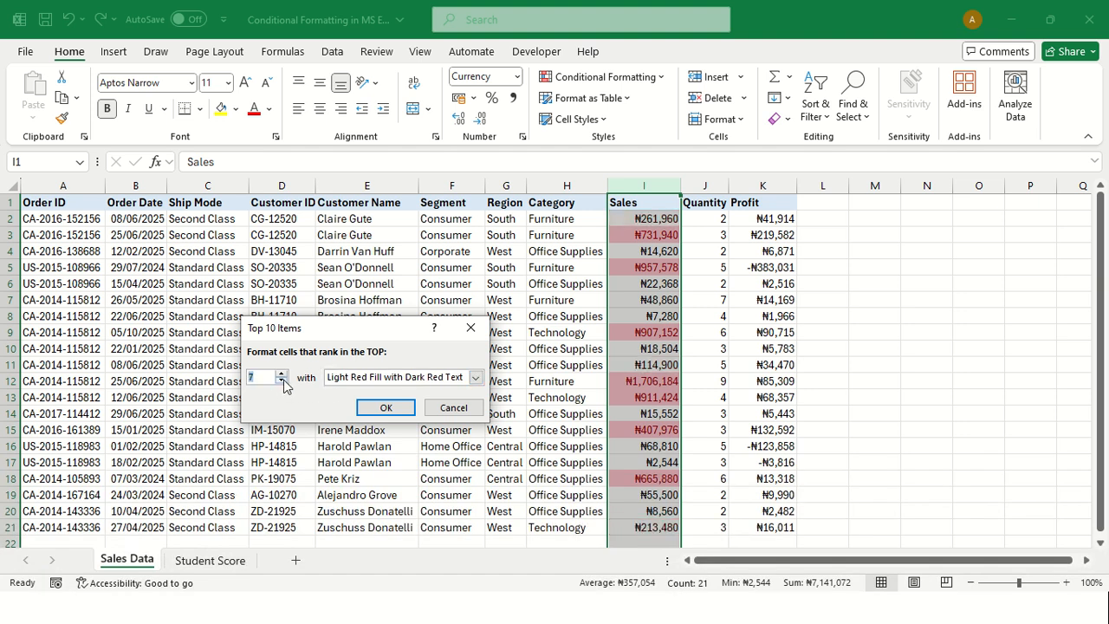
{"action": "left_click", "coordinate": [284, 381]}
{"action": "left_click", "coordinate": [283, 382]}
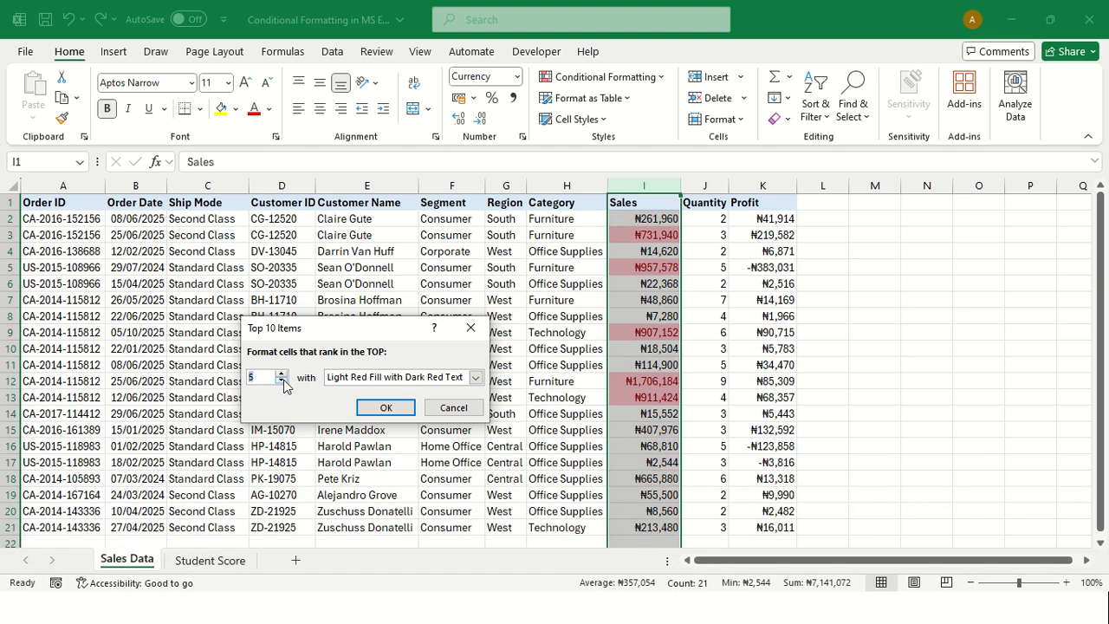
Step: Apply the top 5 Sales rule using Yellow Fill with Dark Yellow Text, and undo it
{"action": "left_click", "coordinate": [475, 377]}
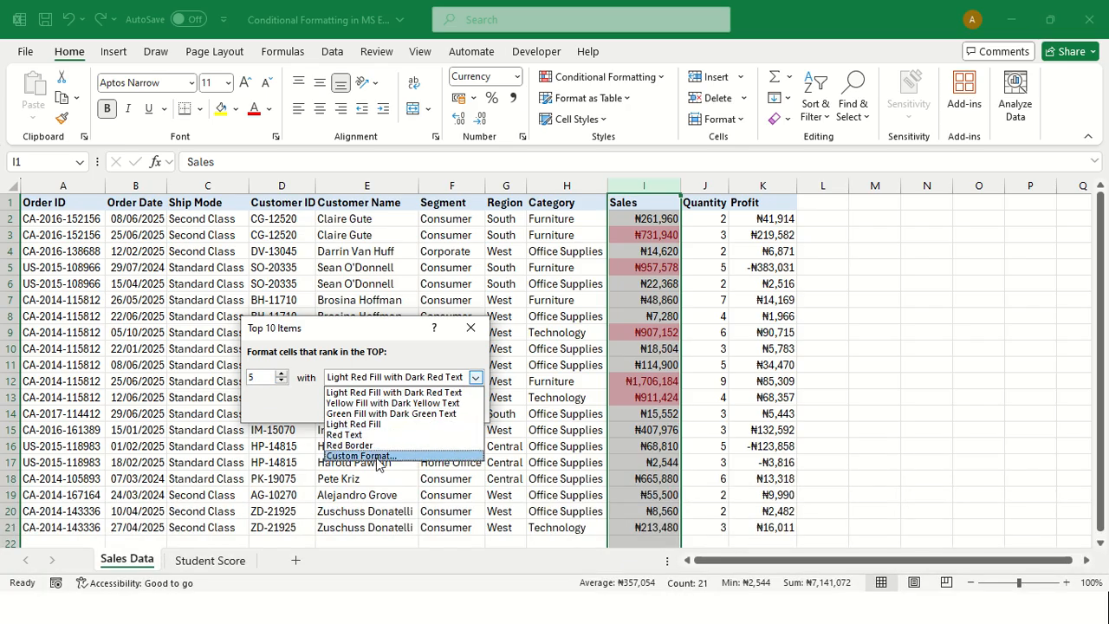
{"action": "left_click", "coordinate": [387, 414]}
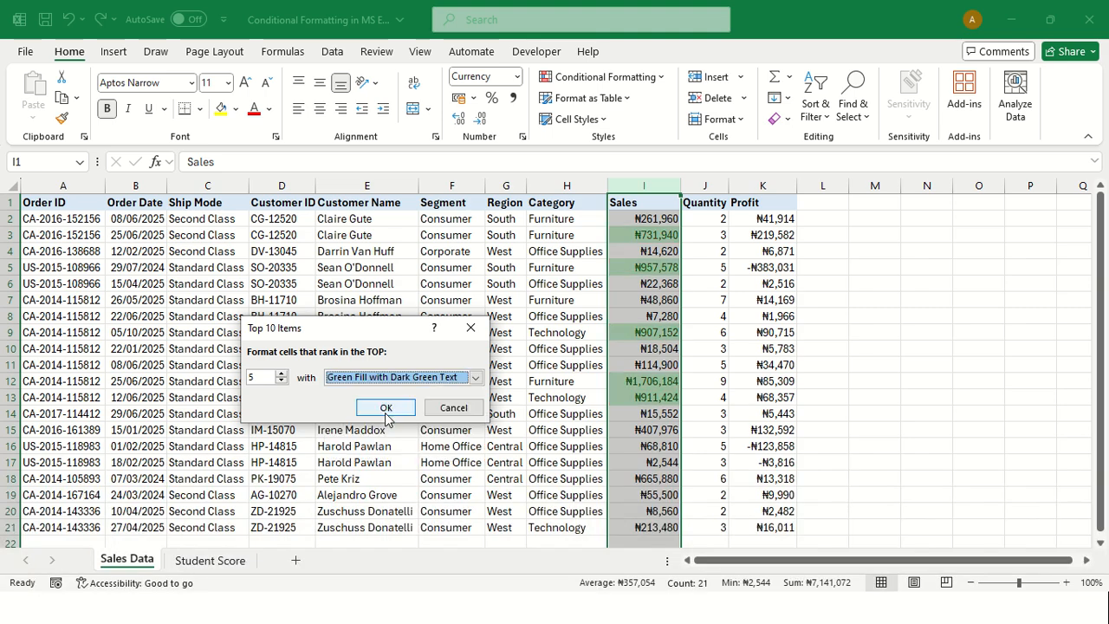
{"action": "left_click", "coordinate": [416, 379]}
{"action": "left_click", "coordinate": [386, 401]}
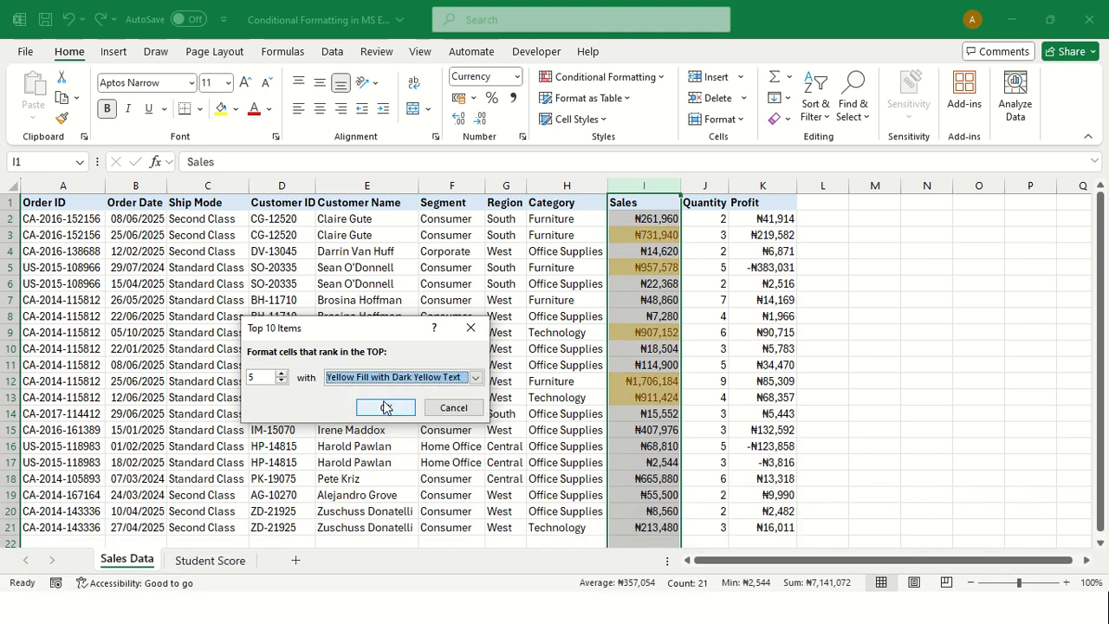
{"action": "left_click", "coordinate": [392, 412]}
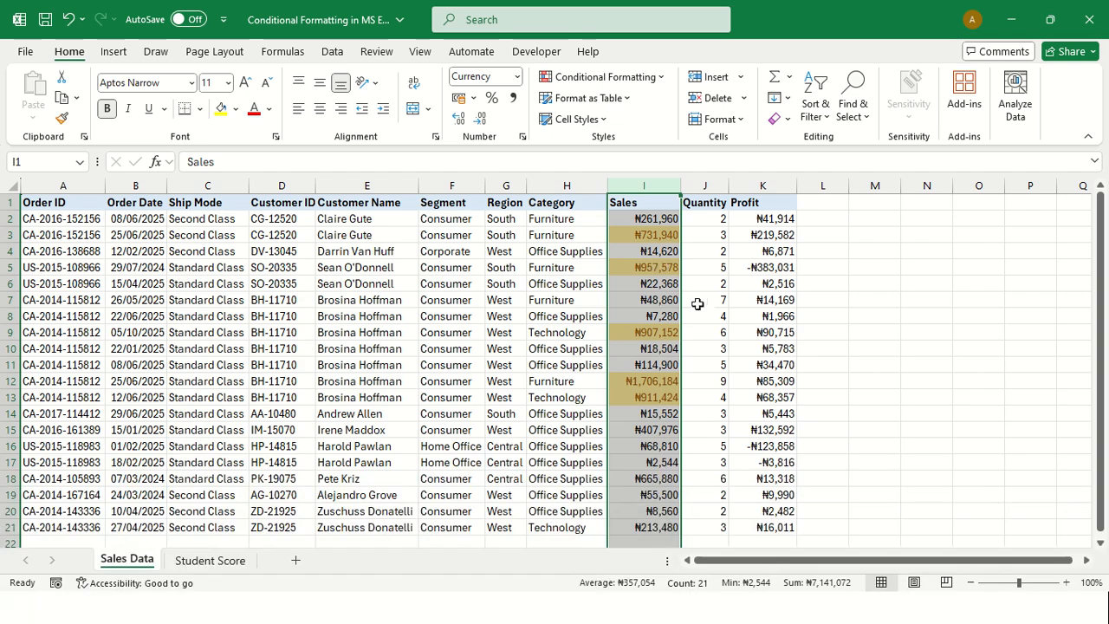
{"action": "key", "text": "ctrl+z"}
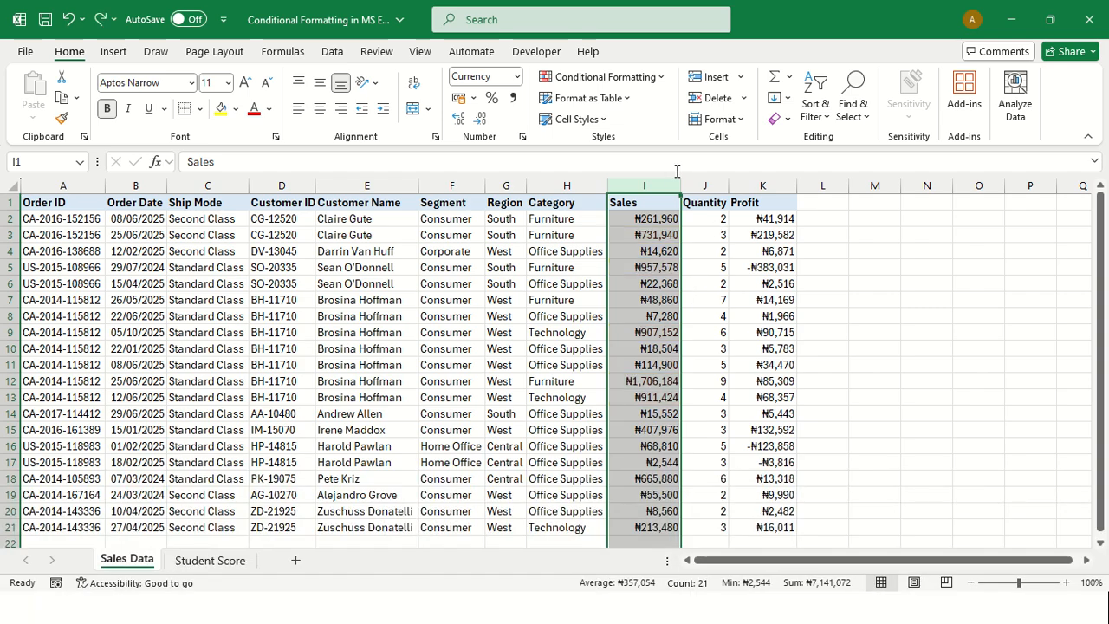
Step: Highlight the bottom 5 values in the Sales column using Light Red Fill with Dark Red Text, and undo the rule
{"action": "left_click", "coordinate": [663, 78]}
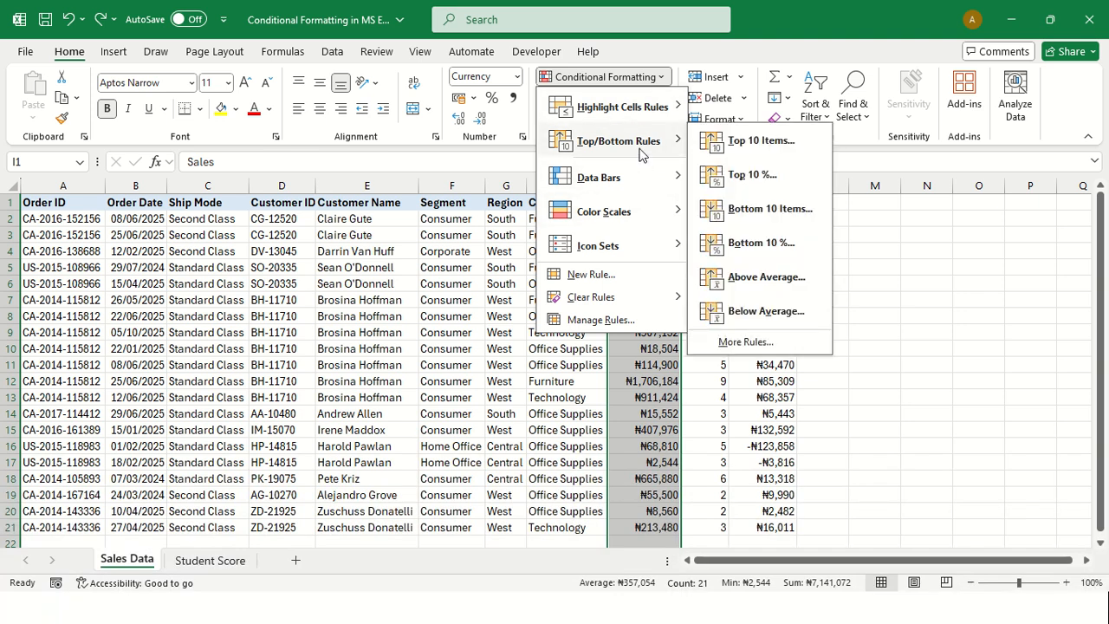
{"action": "left_click", "coordinate": [768, 209]}
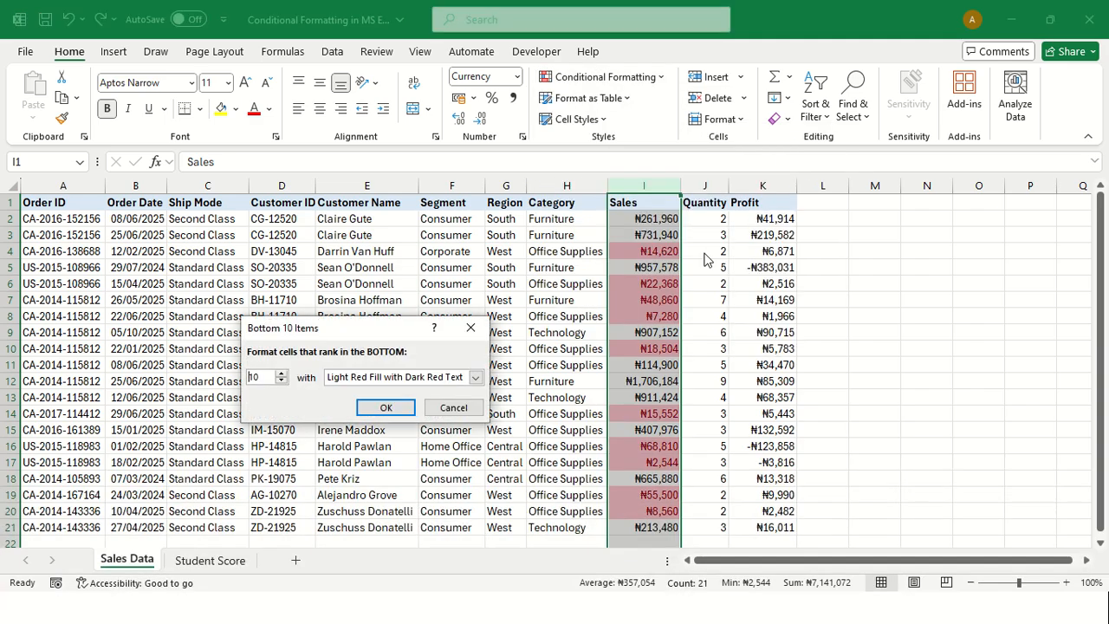
{"action": "left_click", "coordinate": [282, 382]}
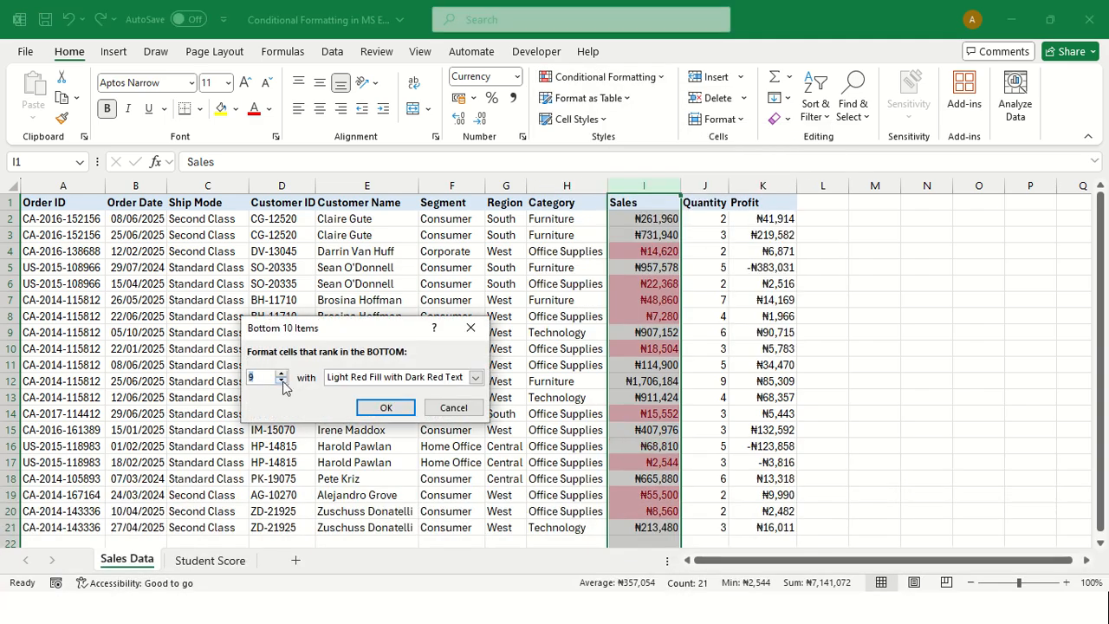
{"action": "left_click", "coordinate": [281, 382]}
{"action": "left_click", "coordinate": [281, 382]}
{"action": "left_click", "coordinate": [282, 382]}
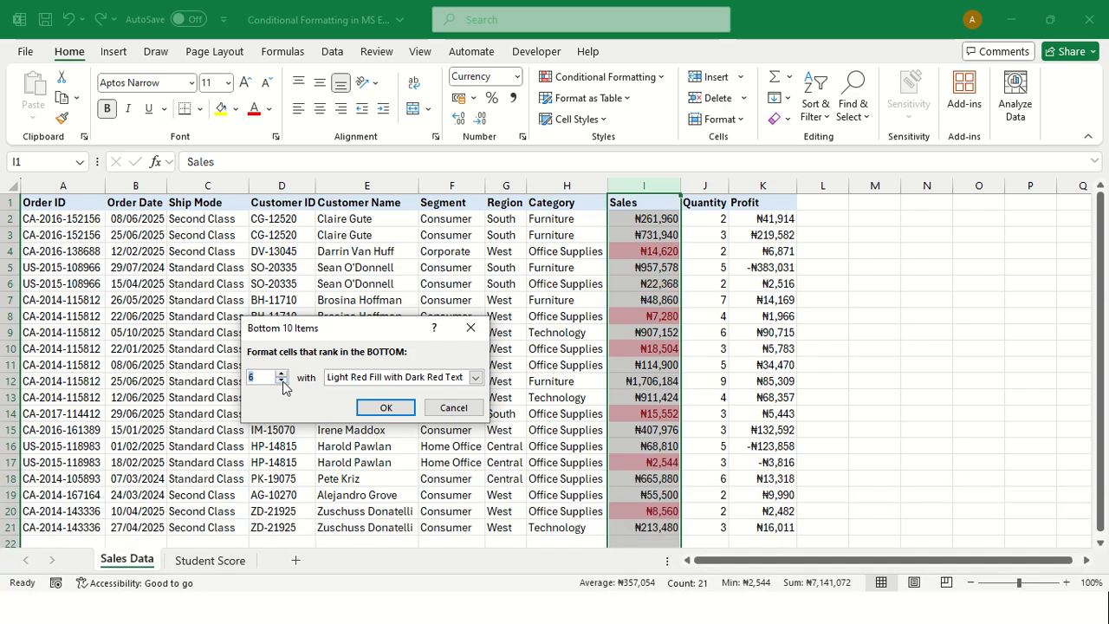
{"action": "left_click", "coordinate": [281, 382]}
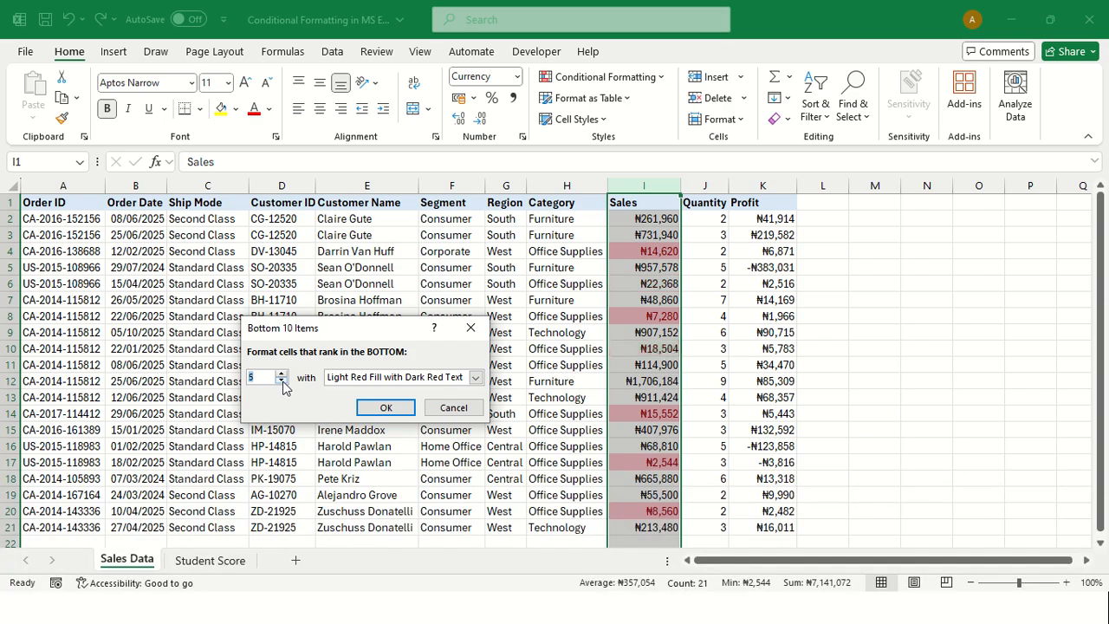
{"action": "left_click", "coordinate": [387, 409]}
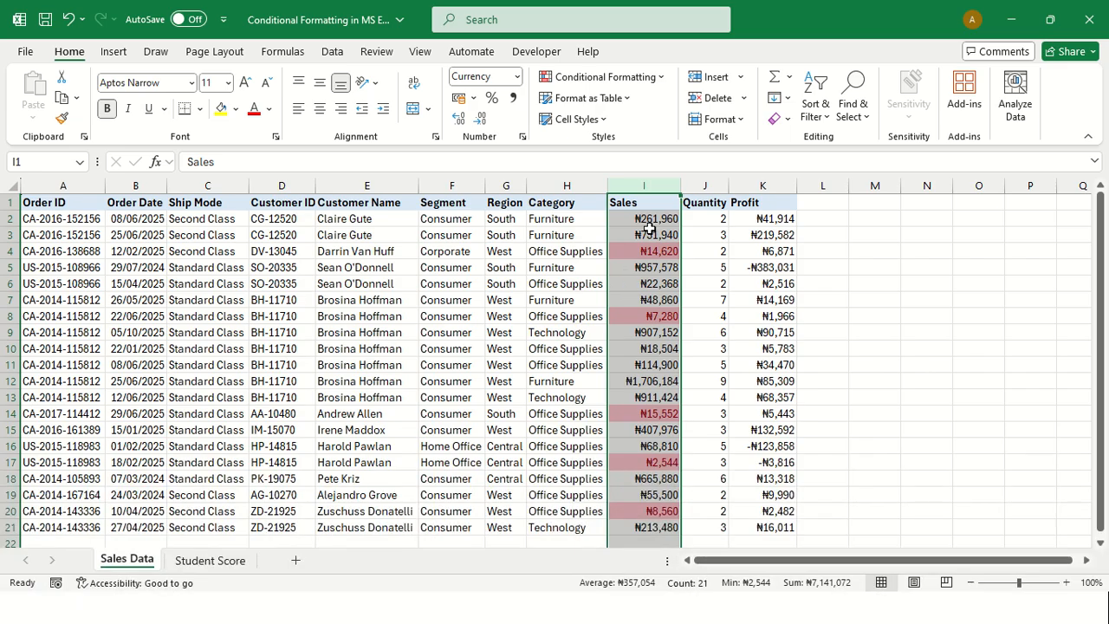
{"action": "key", "text": "ctrl+z"}
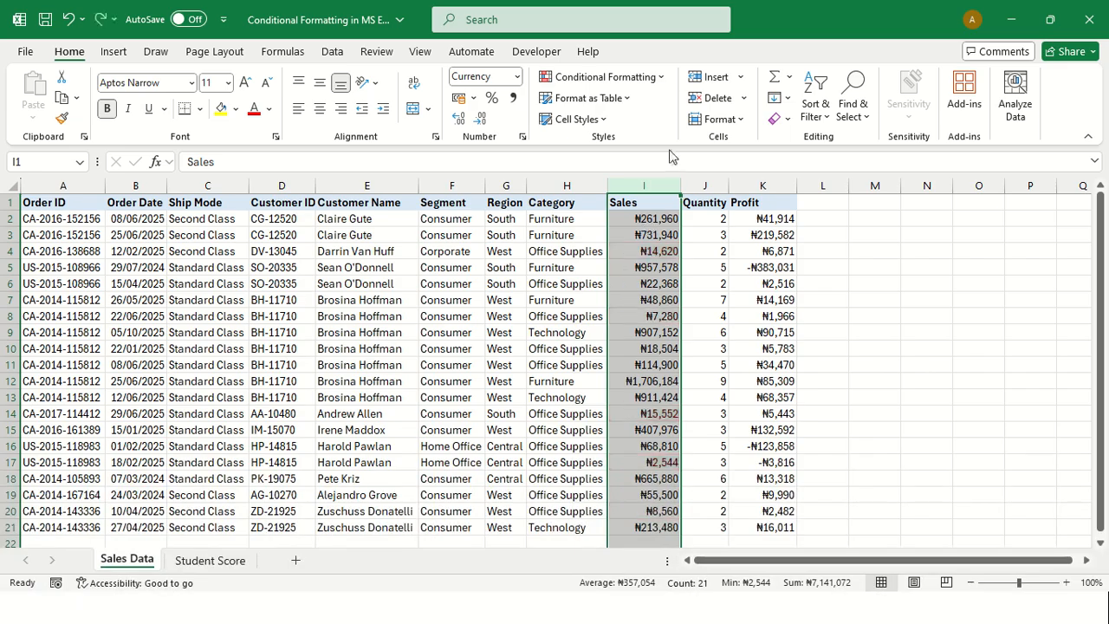
Step: Add green solid-fill data bars to the Sales column, and widen the column to show the bars more clearly
{"action": "left_click", "coordinate": [661, 82]}
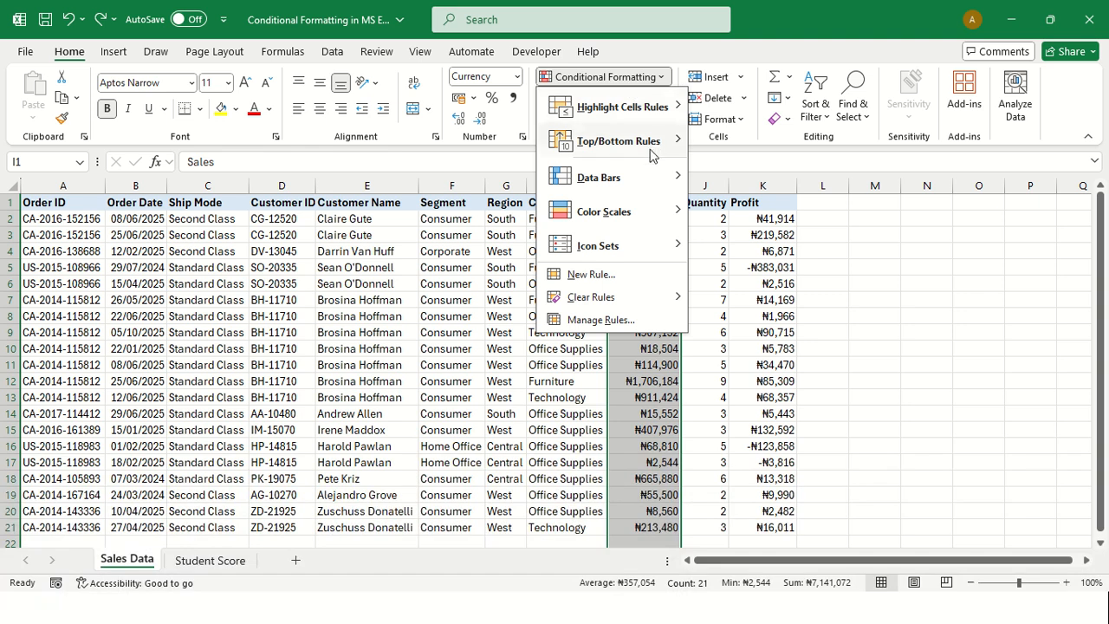
{"action": "left_click", "coordinate": [656, 179]}
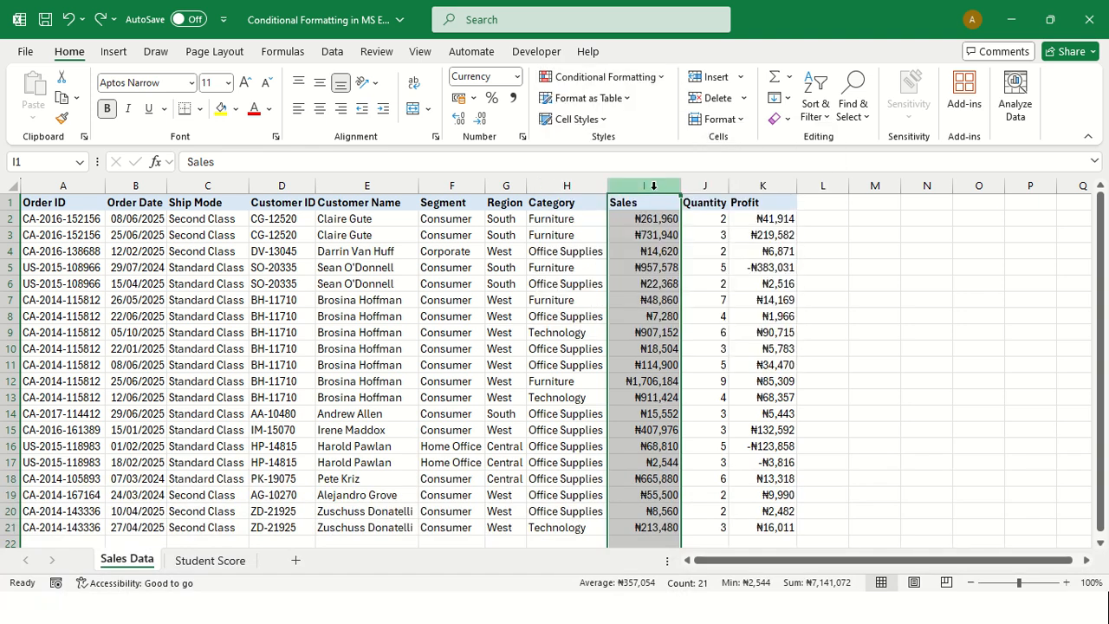
{"action": "left_click", "coordinate": [654, 82]}
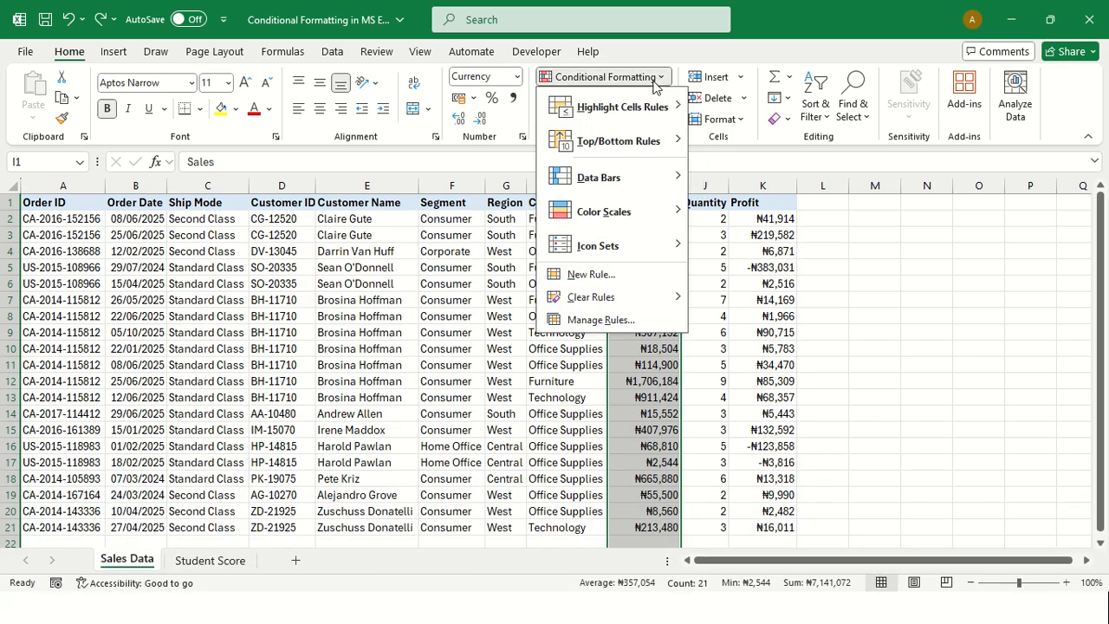
{"action": "mouse_move", "coordinate": [601, 179]}
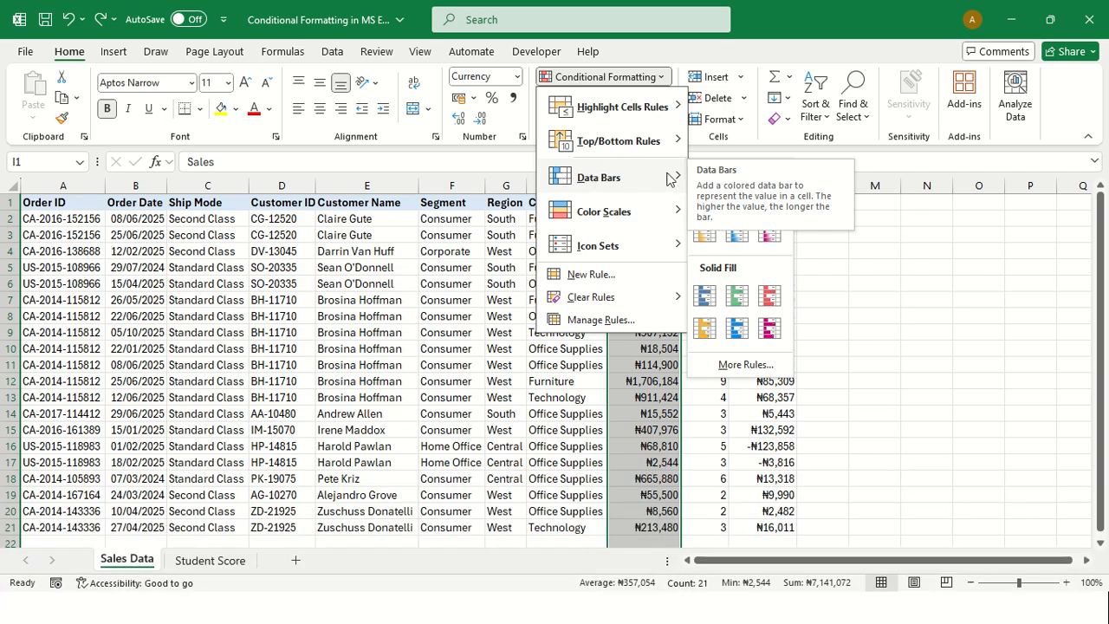
{"action": "left_click", "coordinate": [737, 299]}
{"action": "left_click_drag", "start_coordinate": [682, 189], "coordinate": [748, 189]}
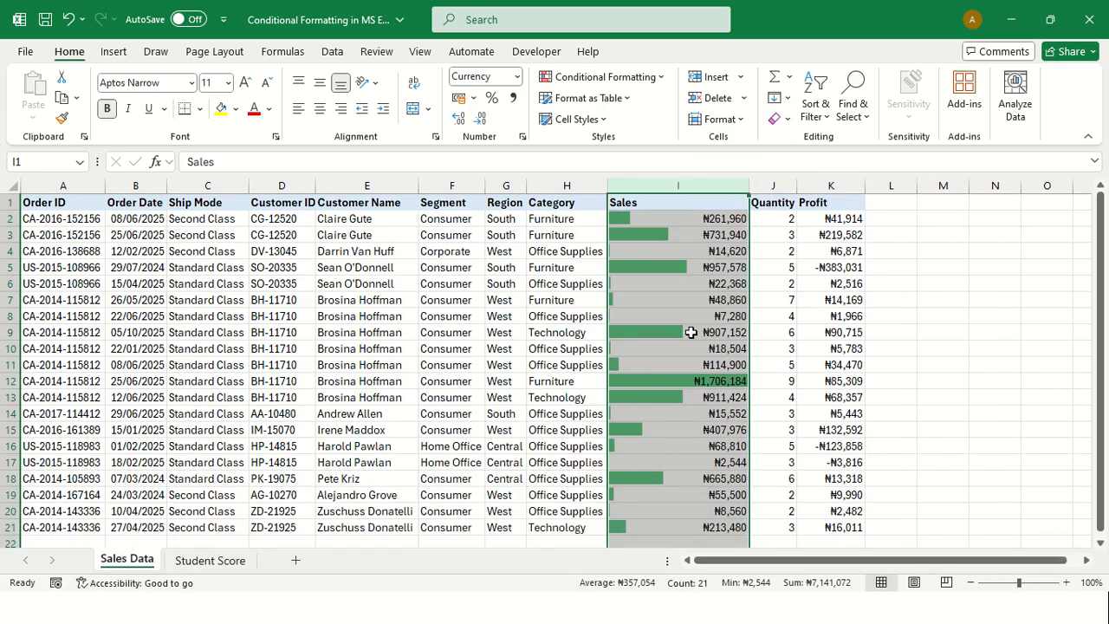
Step: Examine individual Sales cells to compare the data bar lengths of the highest, middle and lowest values
{"action": "left_click", "coordinate": [703, 382]}
{"action": "left_click", "coordinate": [702, 398]}
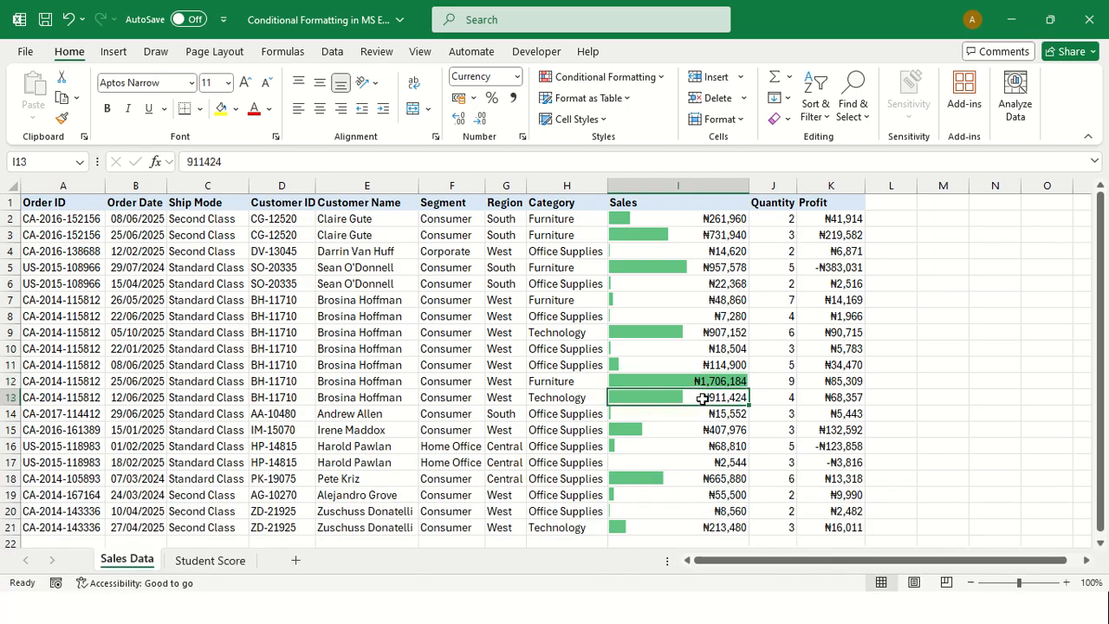
{"action": "left_click", "coordinate": [704, 382]}
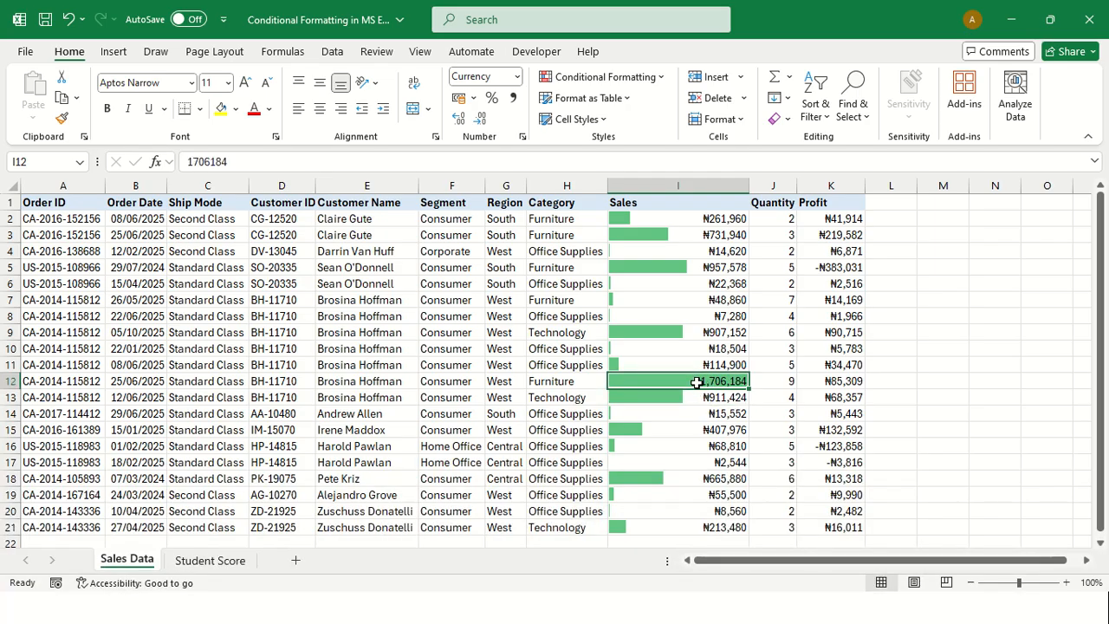
{"action": "left_click", "coordinate": [703, 409]}
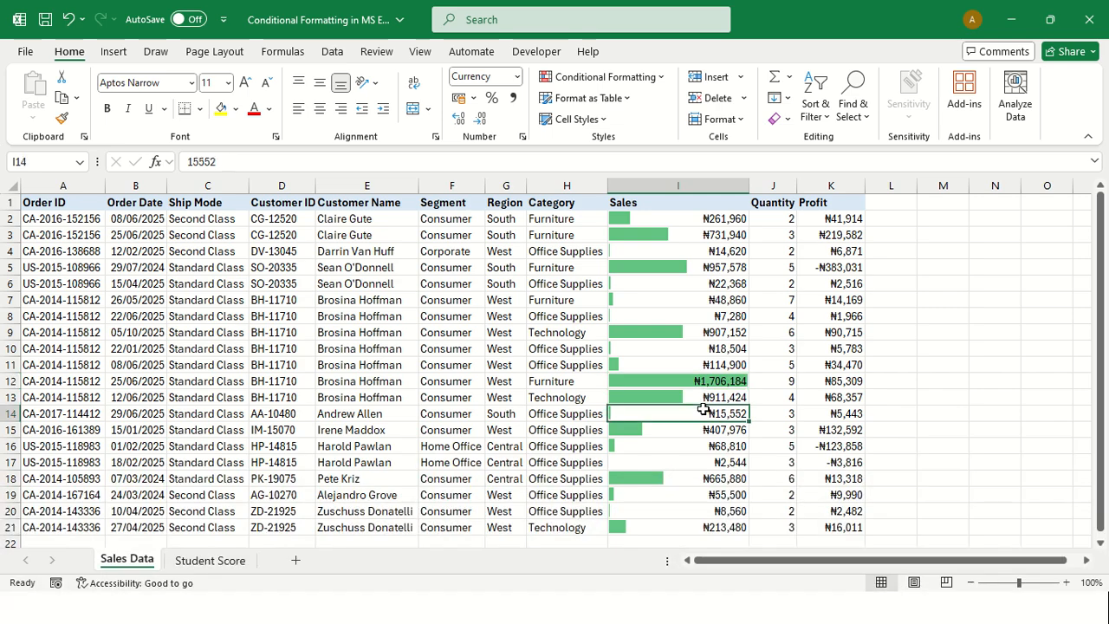
{"action": "left_click", "coordinate": [684, 351]}
{"action": "left_click", "coordinate": [684, 330]}
{"action": "left_click", "coordinate": [685, 251]}
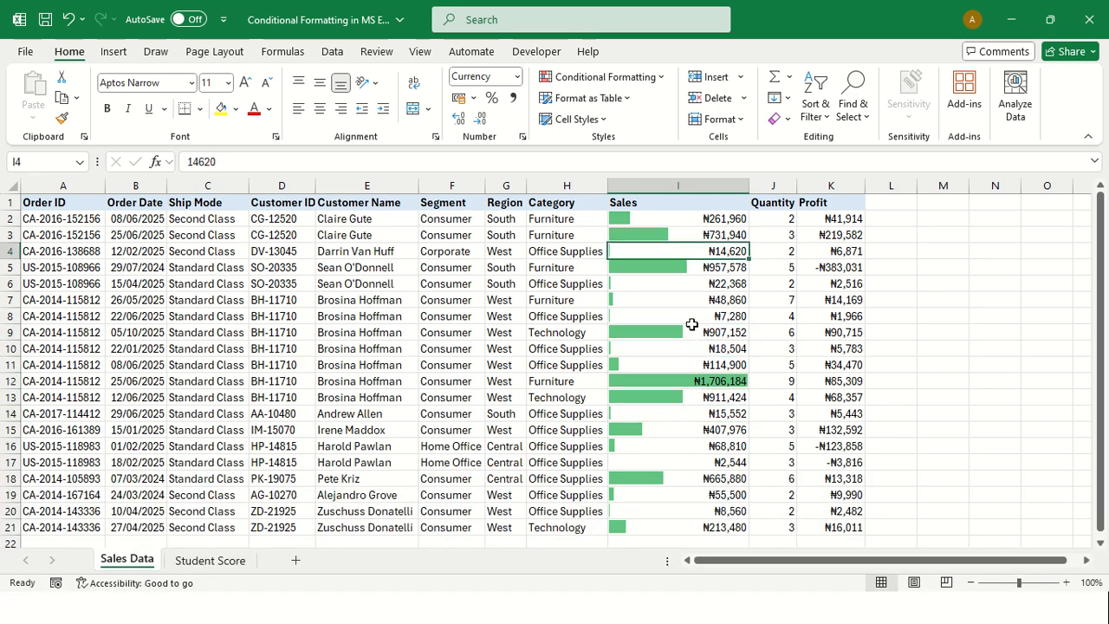
{"action": "left_click", "coordinate": [698, 381]}
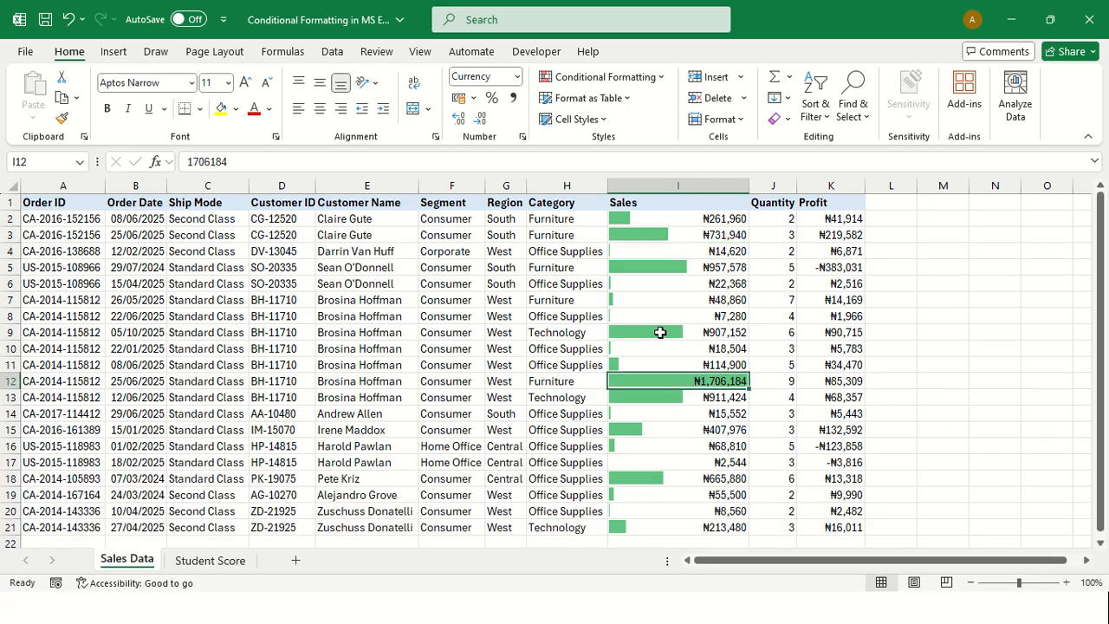
{"action": "left_click", "coordinate": [662, 318]}
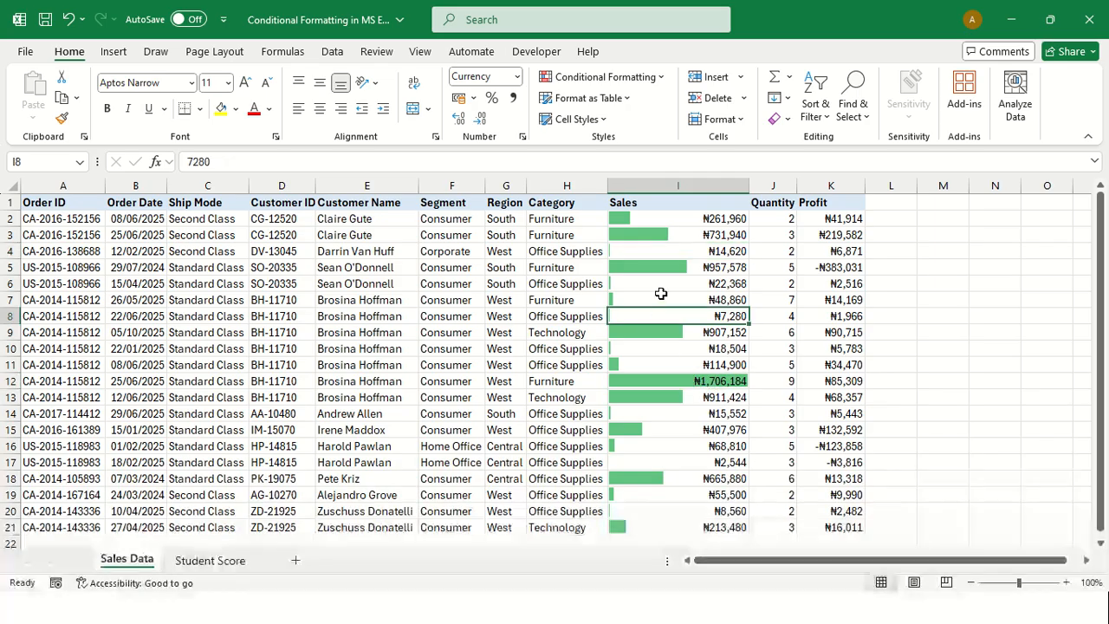
{"action": "left_click", "coordinate": [693, 381]}
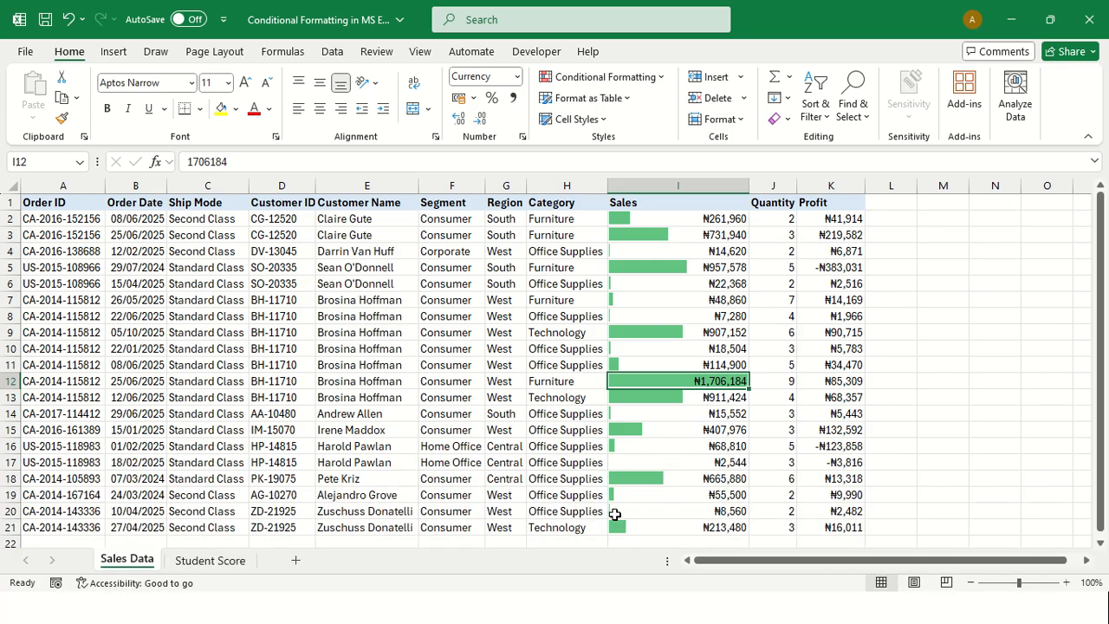
{"action": "left_click", "coordinate": [614, 515]}
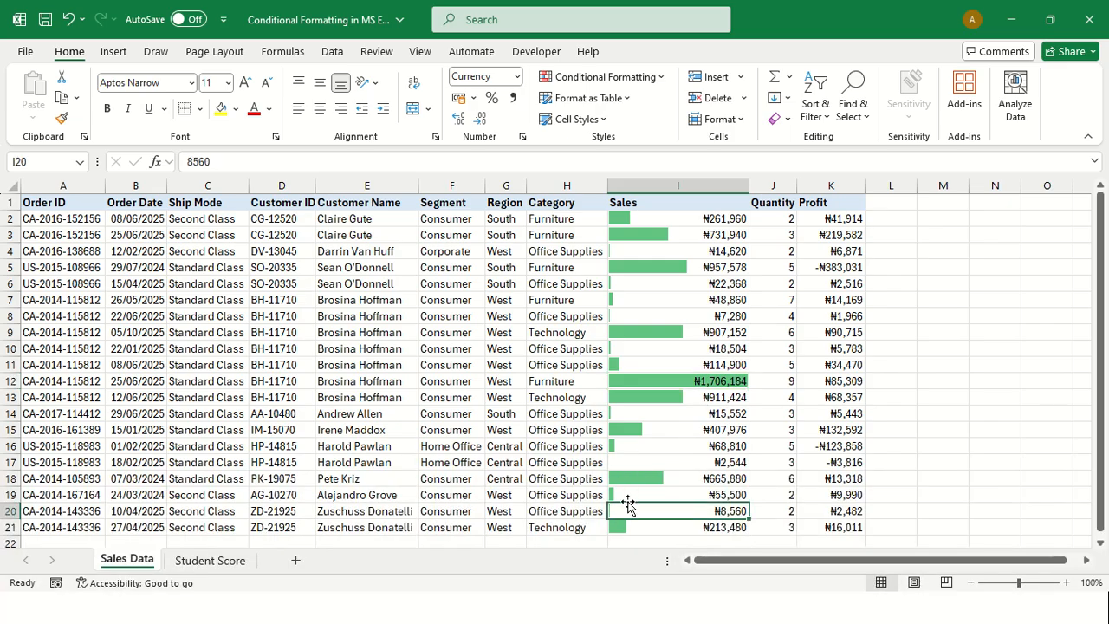
{"action": "left_click", "coordinate": [663, 317]}
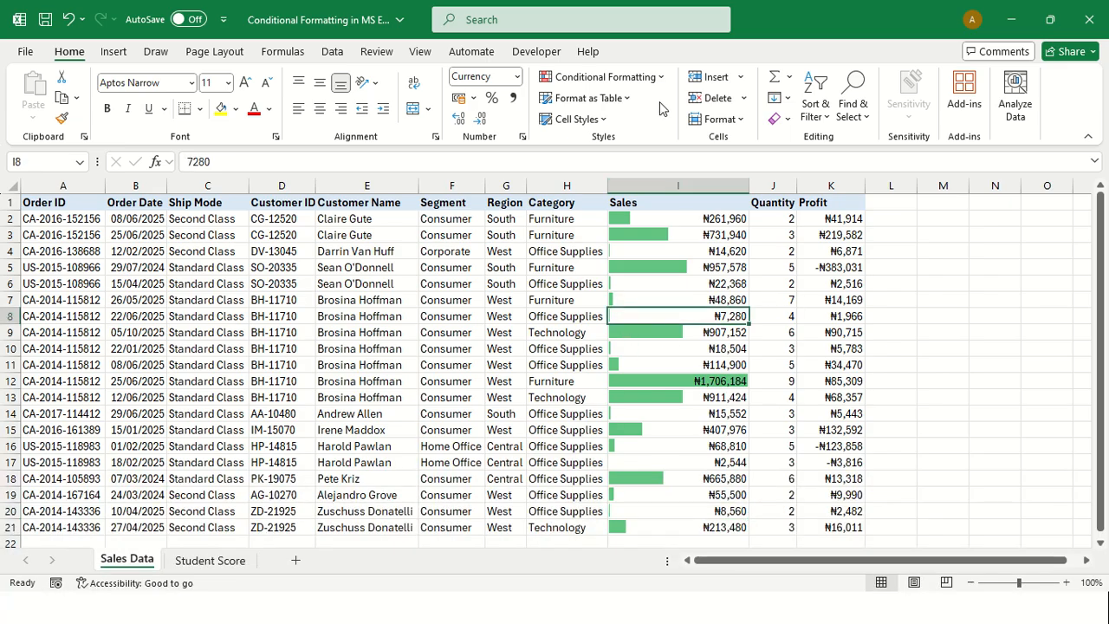
Step: Undo the widening of the Sales column and its green data bars
{"action": "key", "text": "ctrl+z"}
{"action": "key", "text": "ctrl+z"}
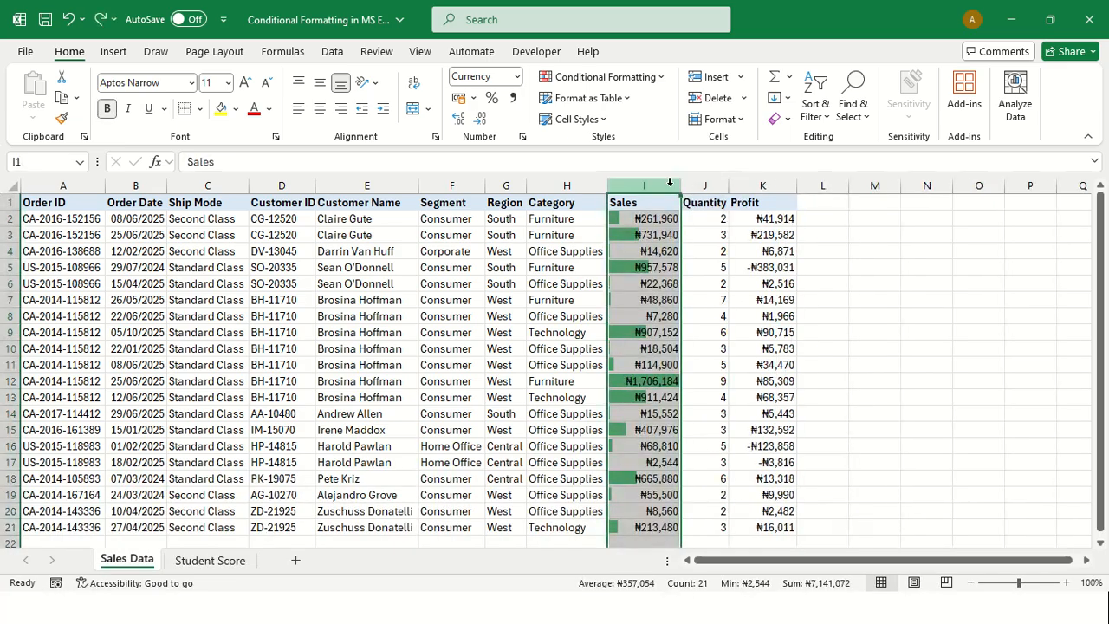
Step: Highlight the above-average values in the Sales column using Yellow Fill with Dark Yellow Text
{"action": "left_click", "coordinate": [644, 78]}
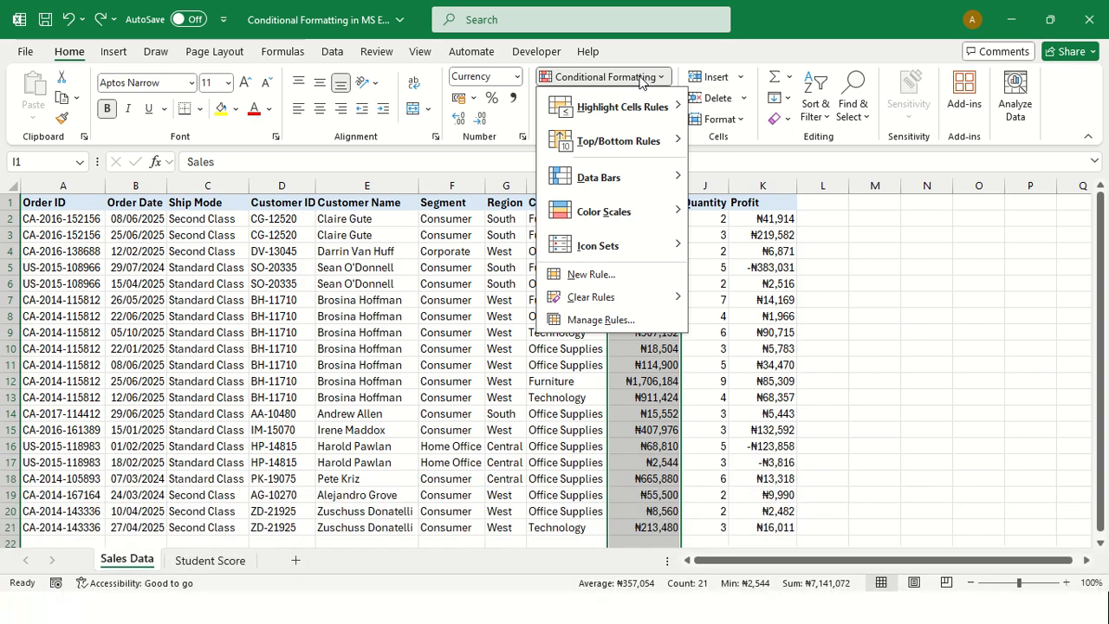
{"action": "mouse_move", "coordinate": [638, 145]}
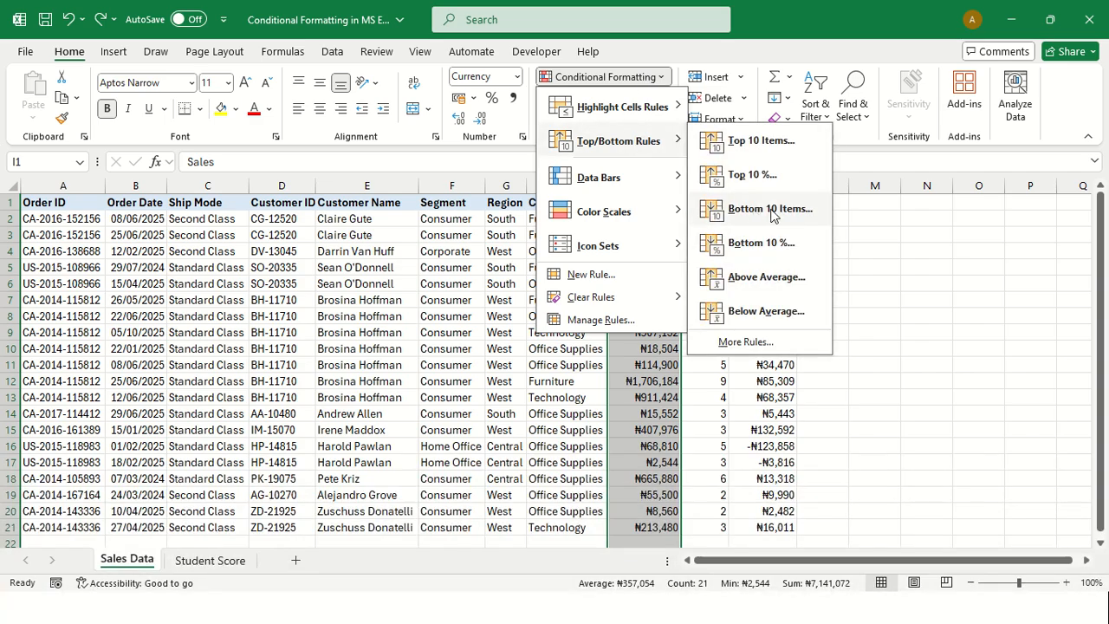
{"action": "left_click", "coordinate": [766, 277]}
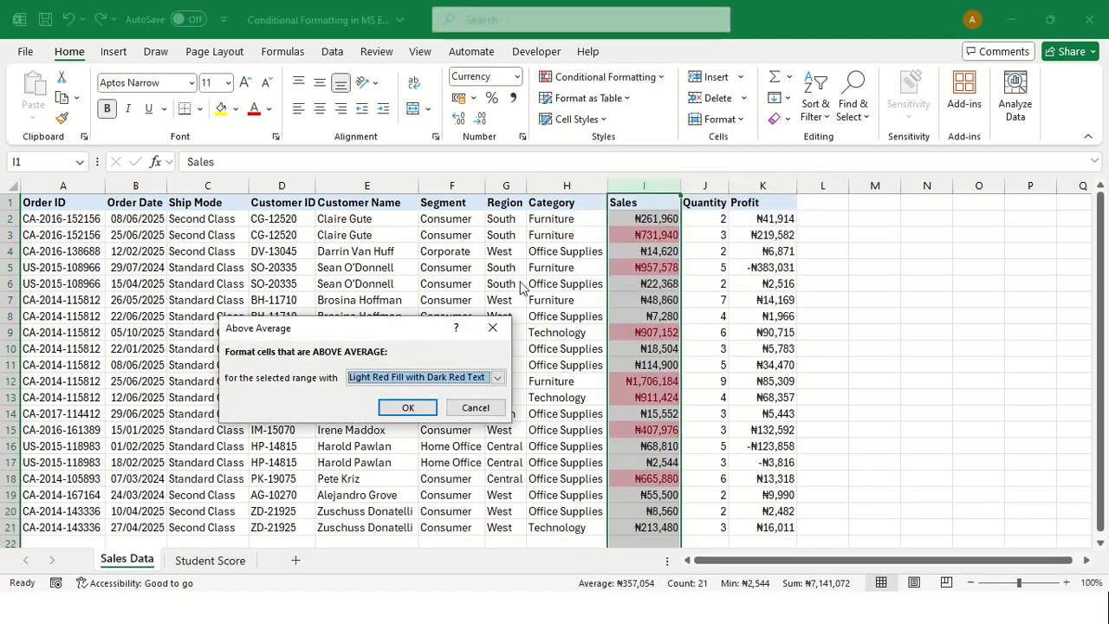
{"action": "left_click", "coordinate": [498, 378]}
{"action": "left_click", "coordinate": [462, 405]}
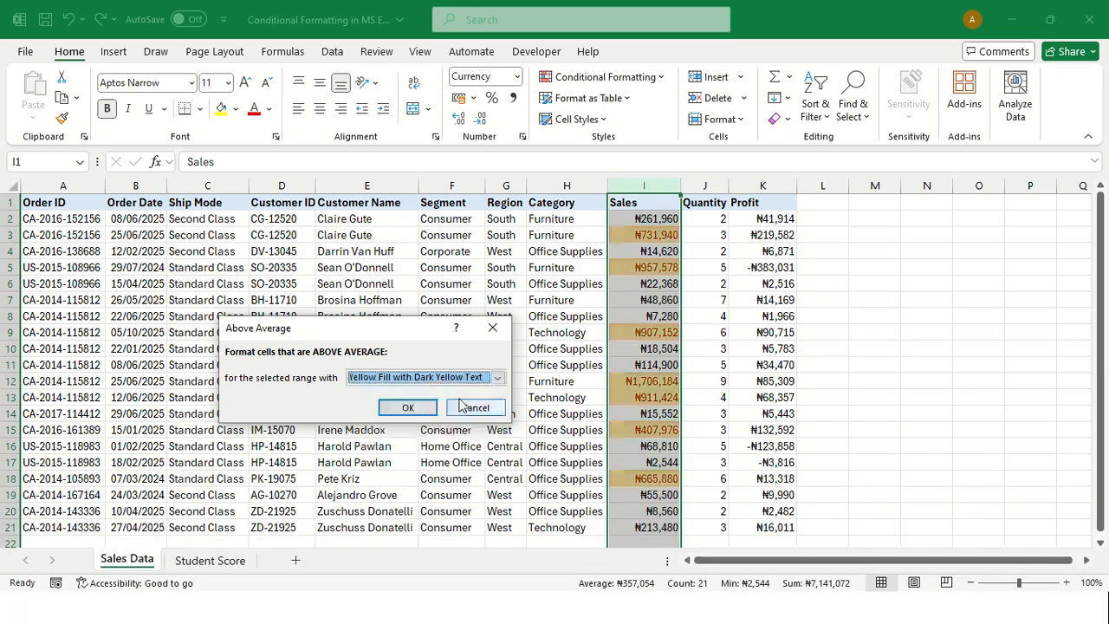
{"action": "left_click", "coordinate": [423, 409]}
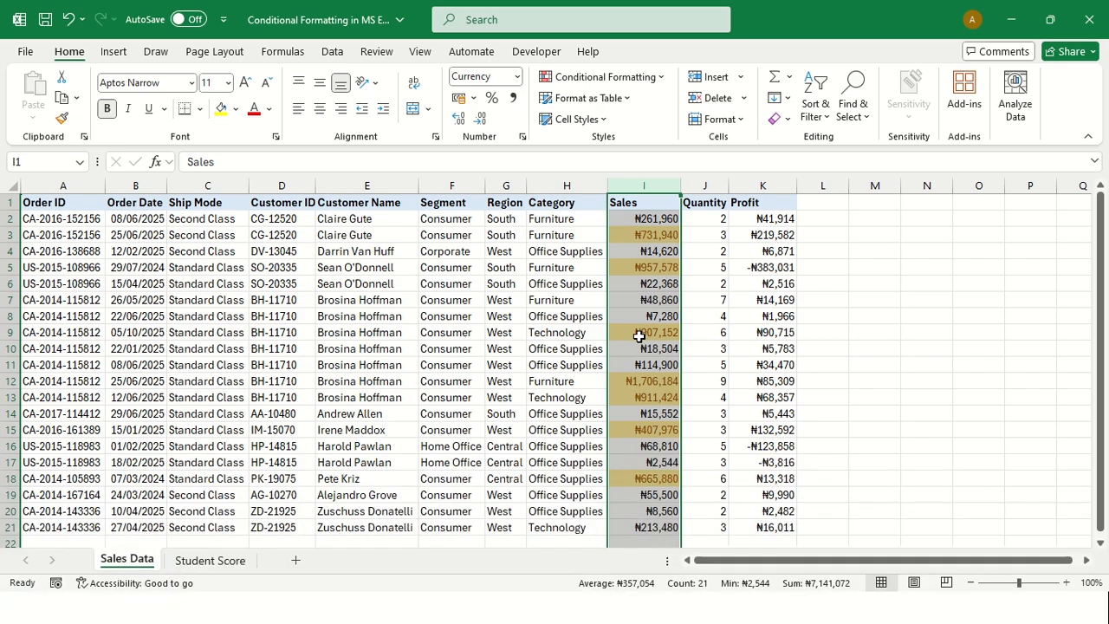
Step: Apply the Red - Yellow - Green Color Scale to the Sales column, and undo it after viewing the shading
{"action": "left_click", "coordinate": [650, 79]}
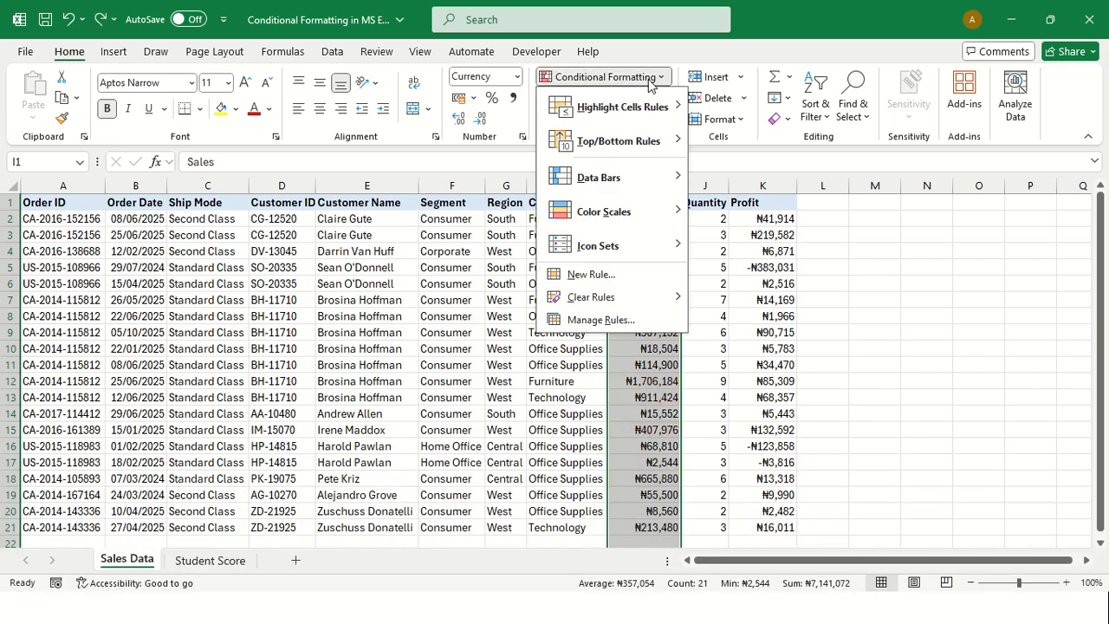
{"action": "mouse_move", "coordinate": [613, 223]}
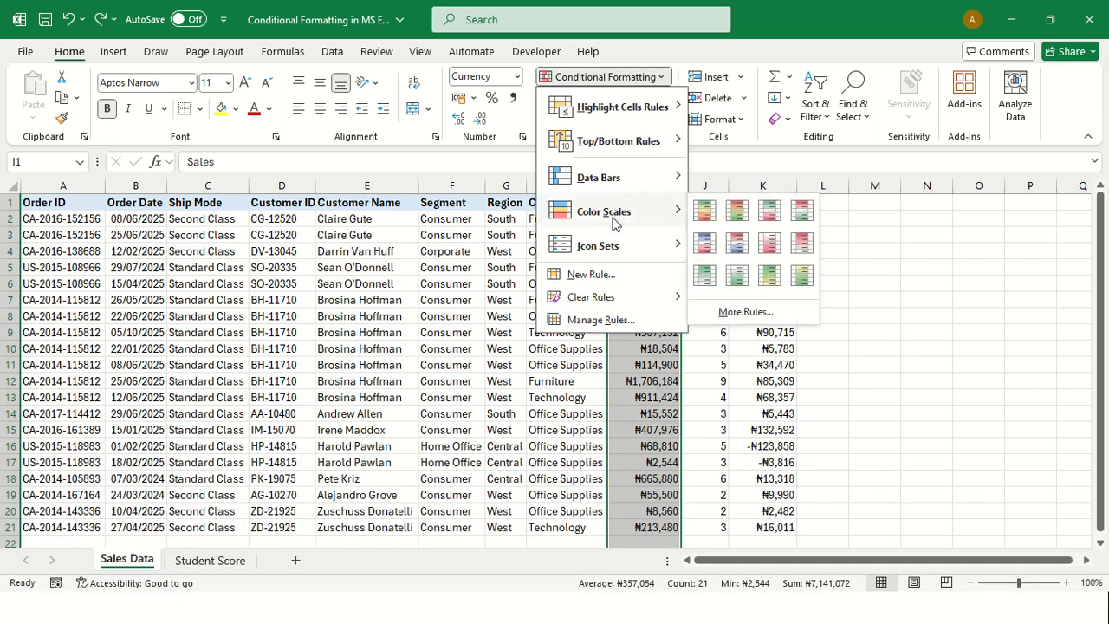
{"action": "mouse_move", "coordinate": [607, 253]}
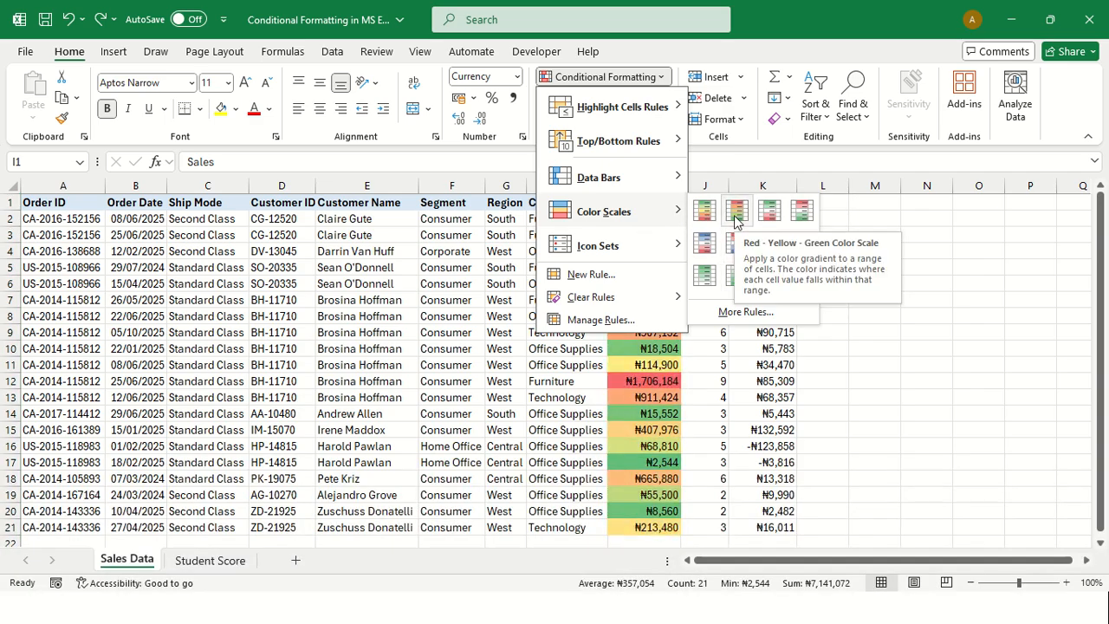
{"action": "left_click", "coordinate": [736, 213]}
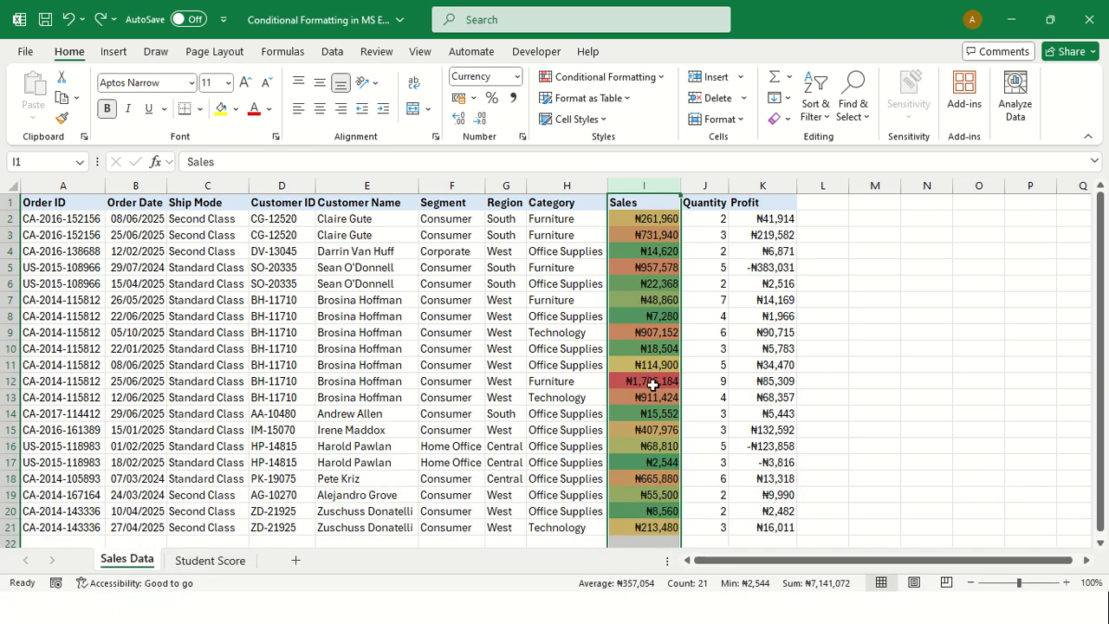
{"action": "left_click", "coordinate": [630, 239]}
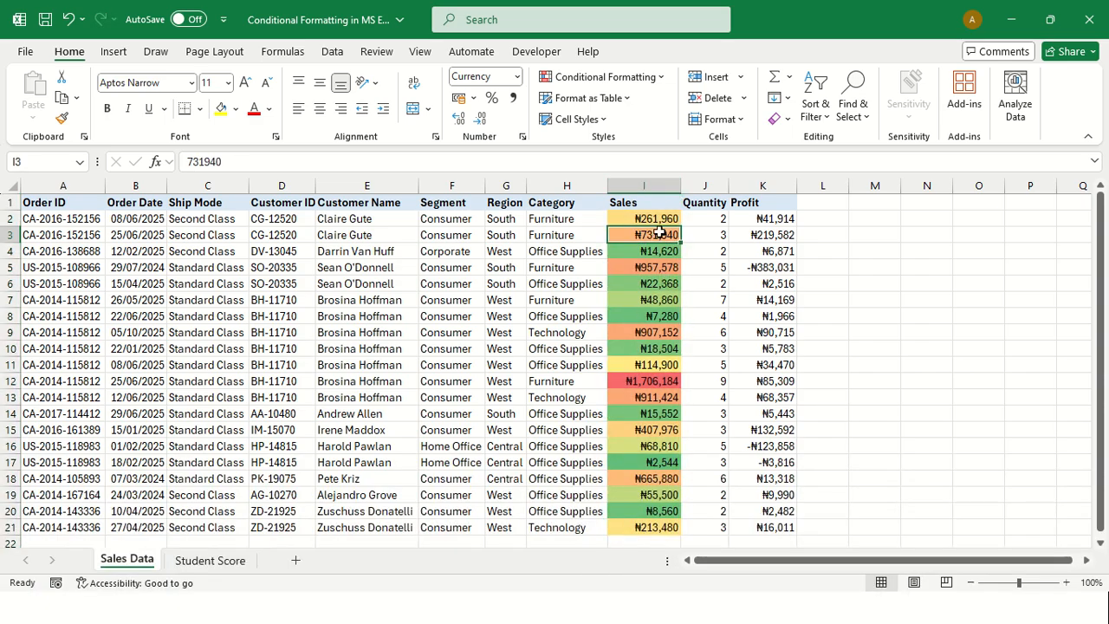
{"action": "left_click", "coordinate": [657, 186]}
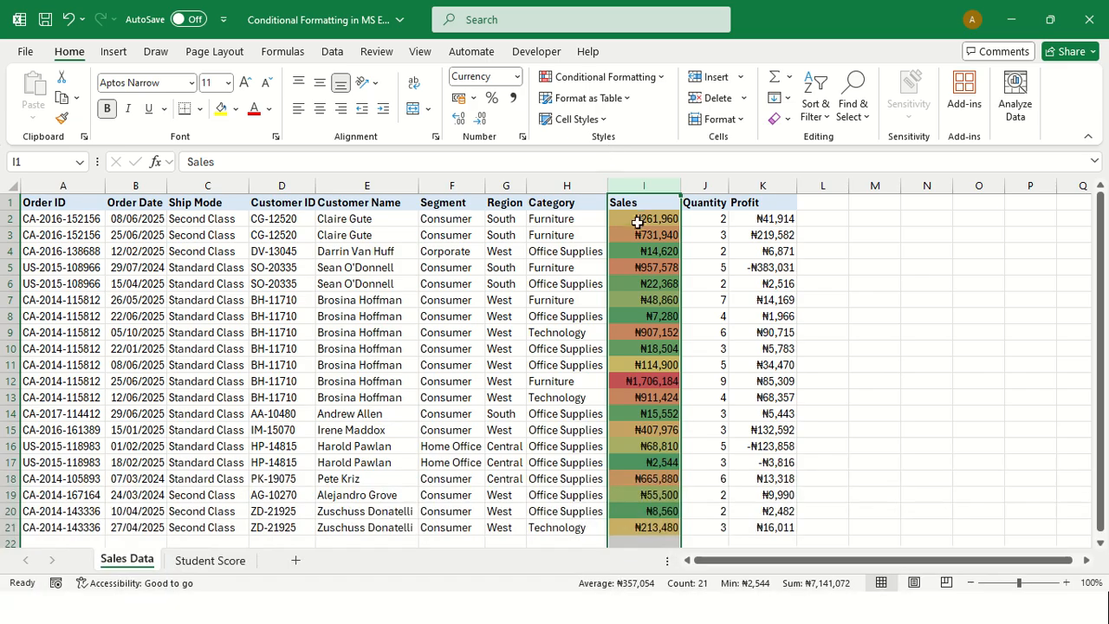
{"action": "key", "text": "ctrl+z"}
Step: Apply the directional icon set of three green, yellow and red arrows to the Sales column
{"action": "left_click", "coordinate": [641, 77]}
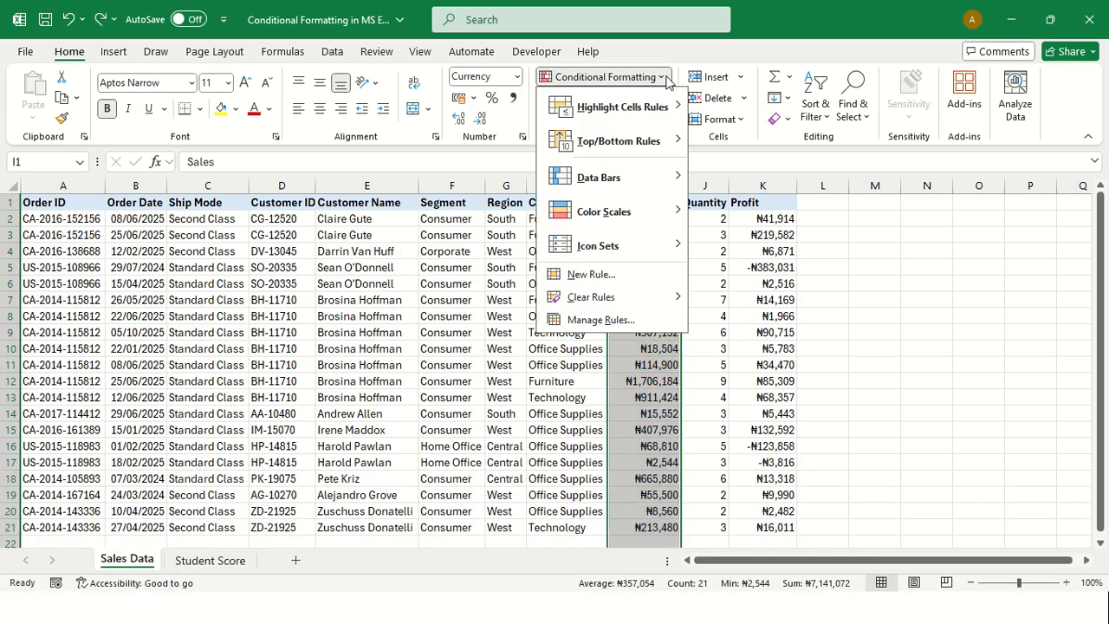
{"action": "mouse_move", "coordinate": [646, 250]}
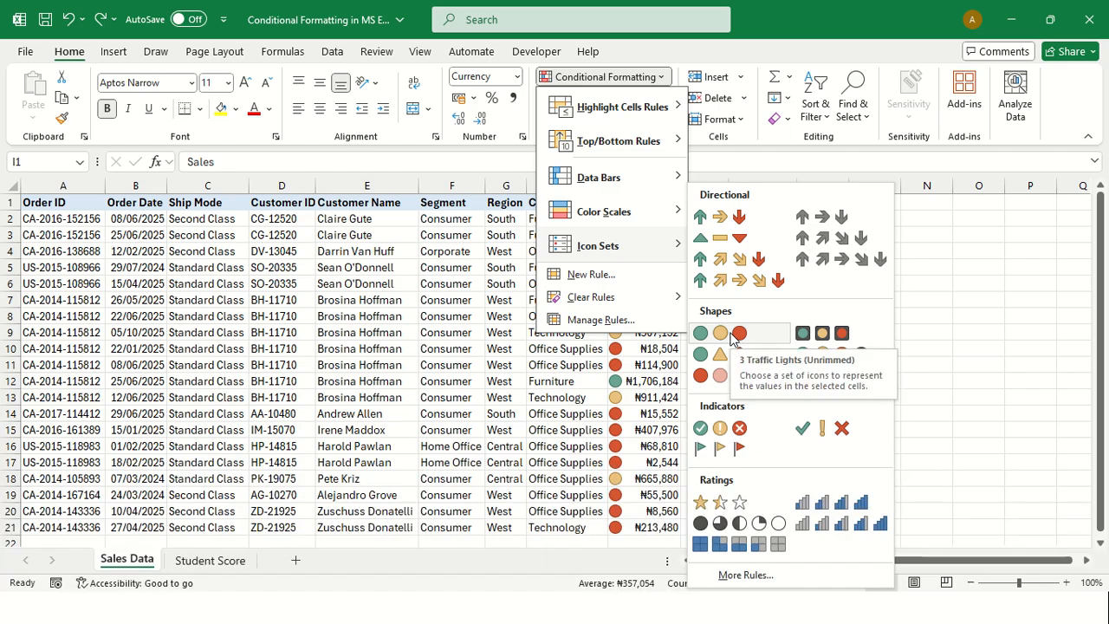
{"action": "left_click", "coordinate": [736, 218]}
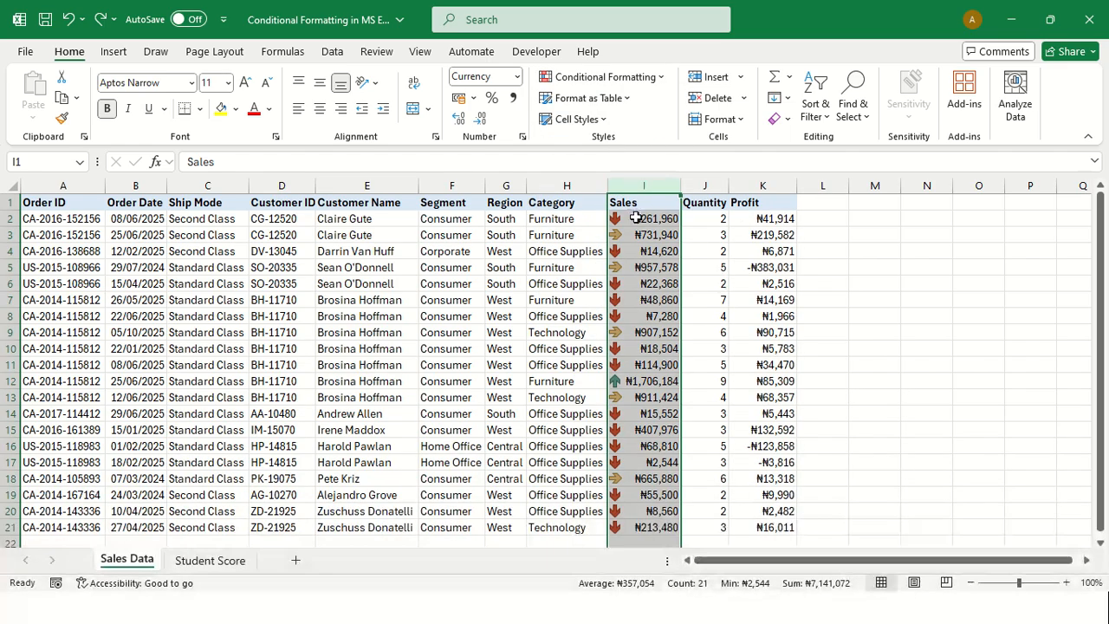
Step: Inspect the arrow icons in individual high, middle and low Sales cells, and undo the icon set
{"action": "left_click", "coordinate": [633, 381]}
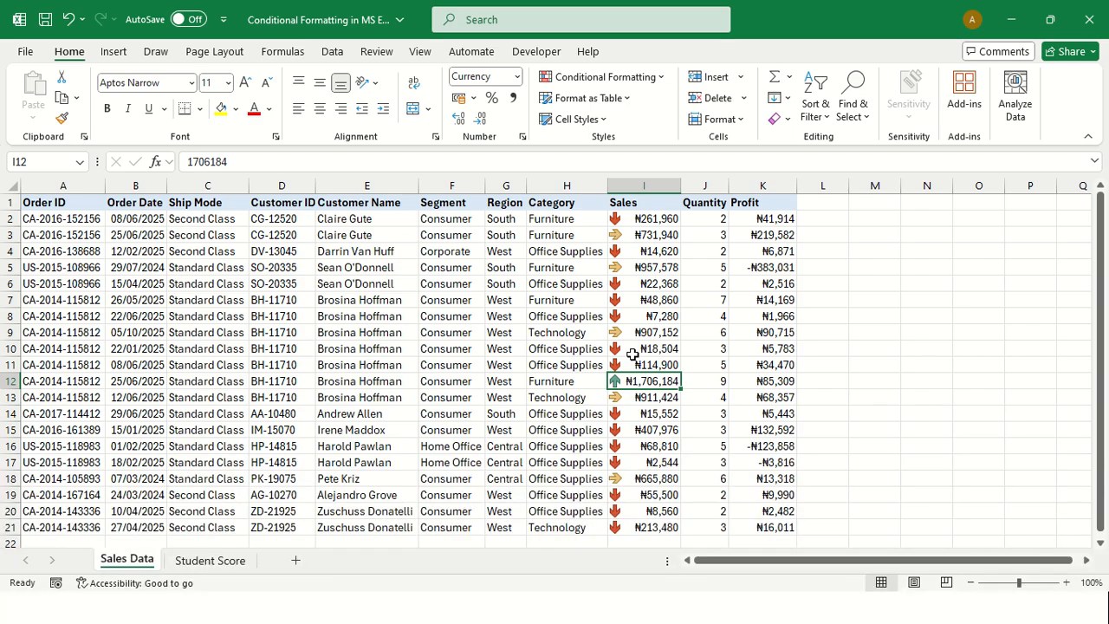
{"action": "left_click", "coordinate": [630, 365]}
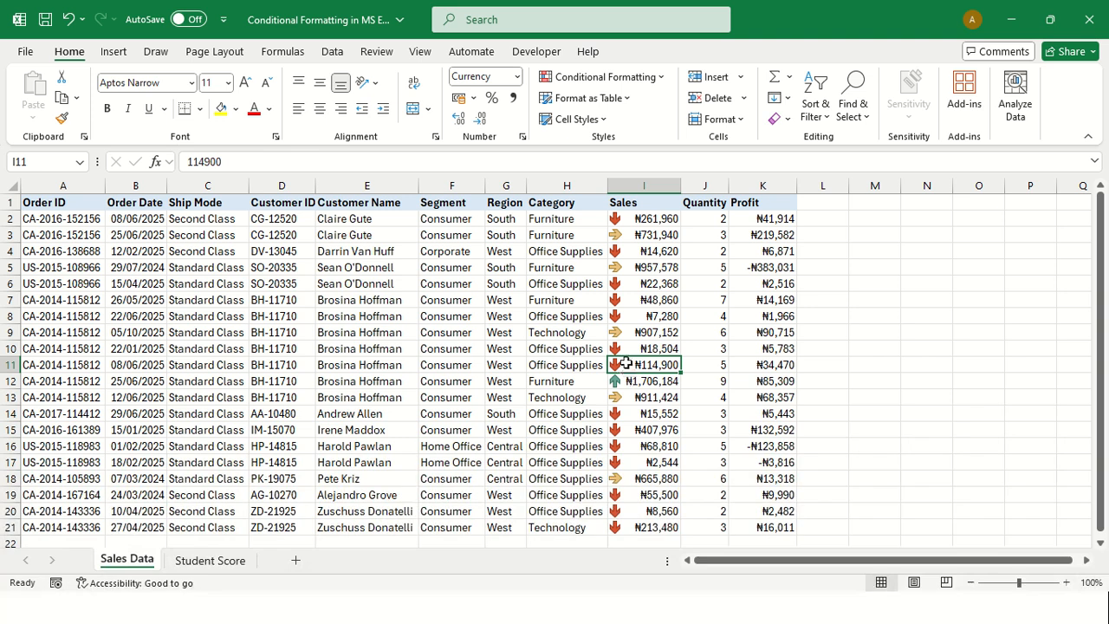
{"action": "left_click", "coordinate": [630, 337]}
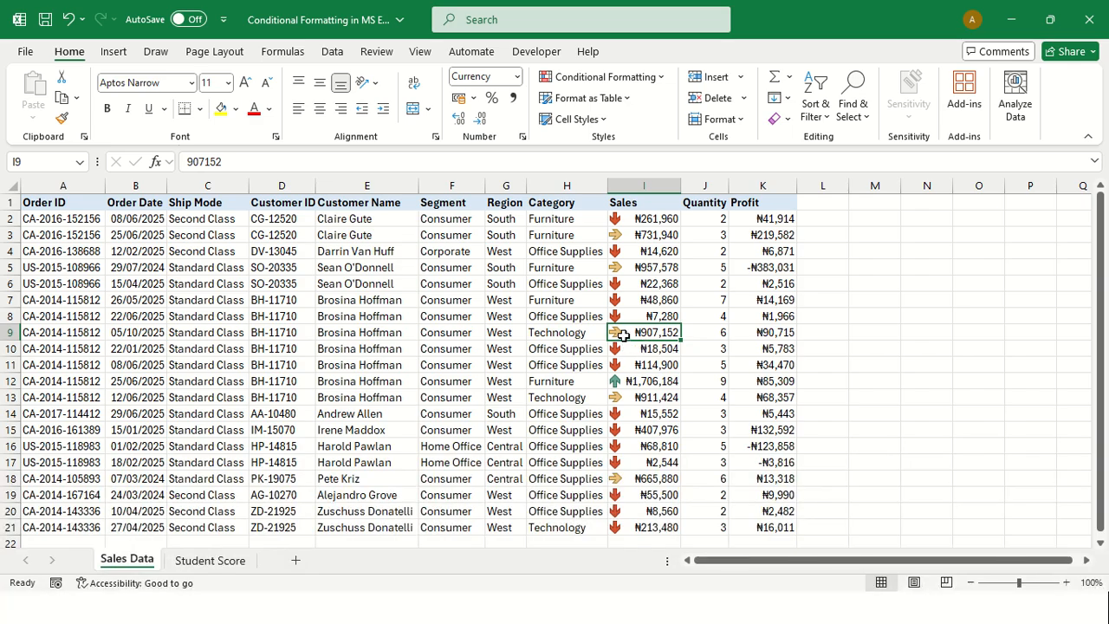
{"action": "left_click", "coordinate": [657, 365]}
{"action": "left_click", "coordinate": [638, 396]}
{"action": "left_click", "coordinate": [630, 478]}
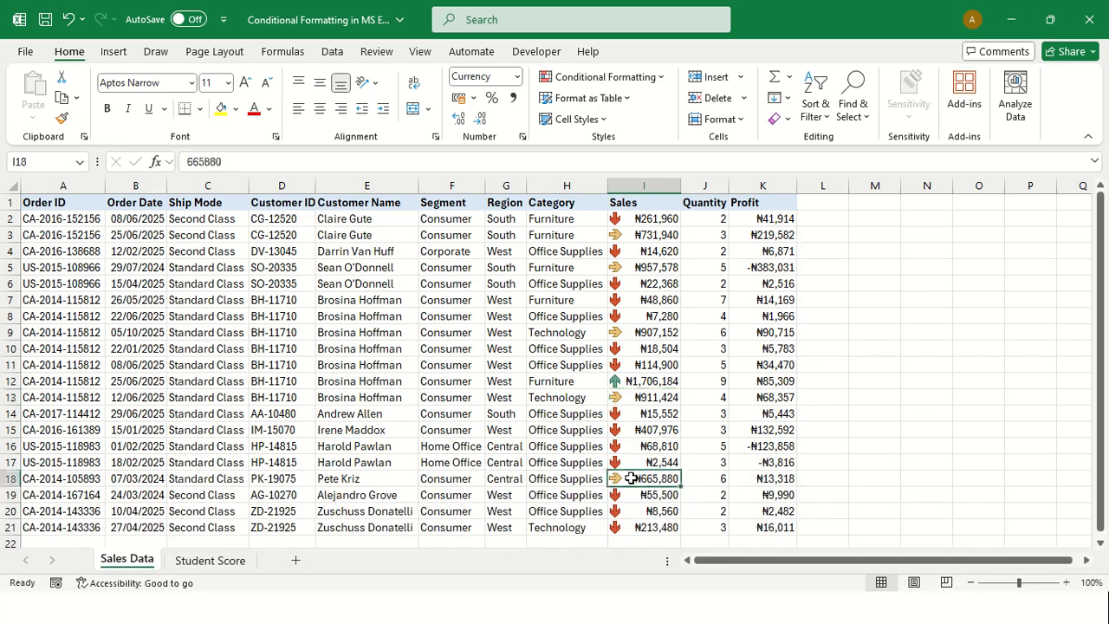
{"action": "left_click", "coordinate": [632, 381]}
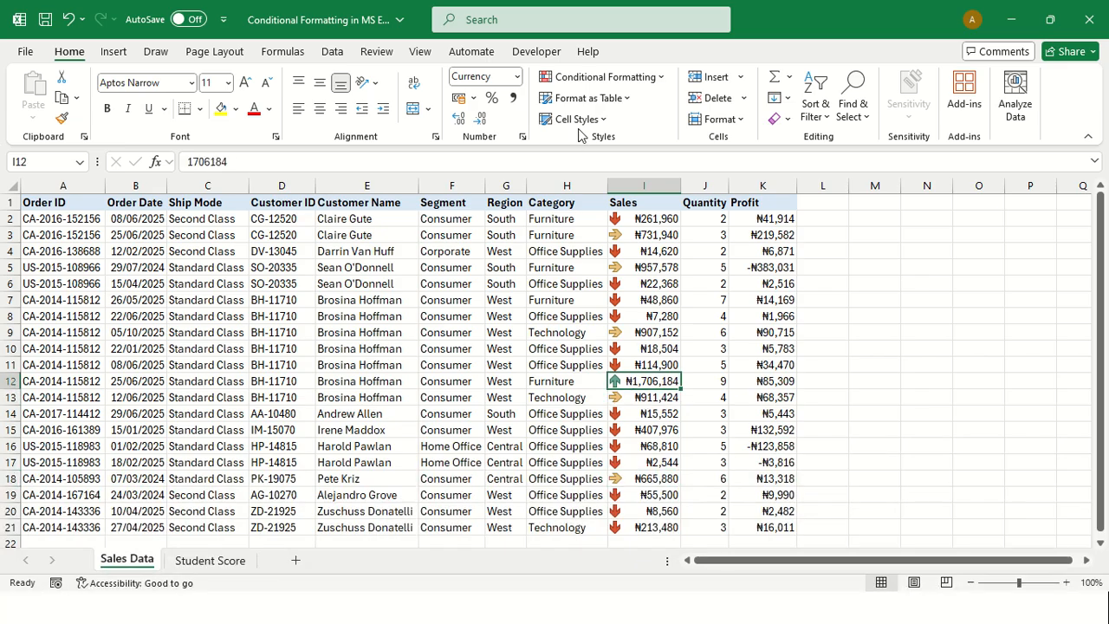
{"action": "key", "text": "ctrl+z"}
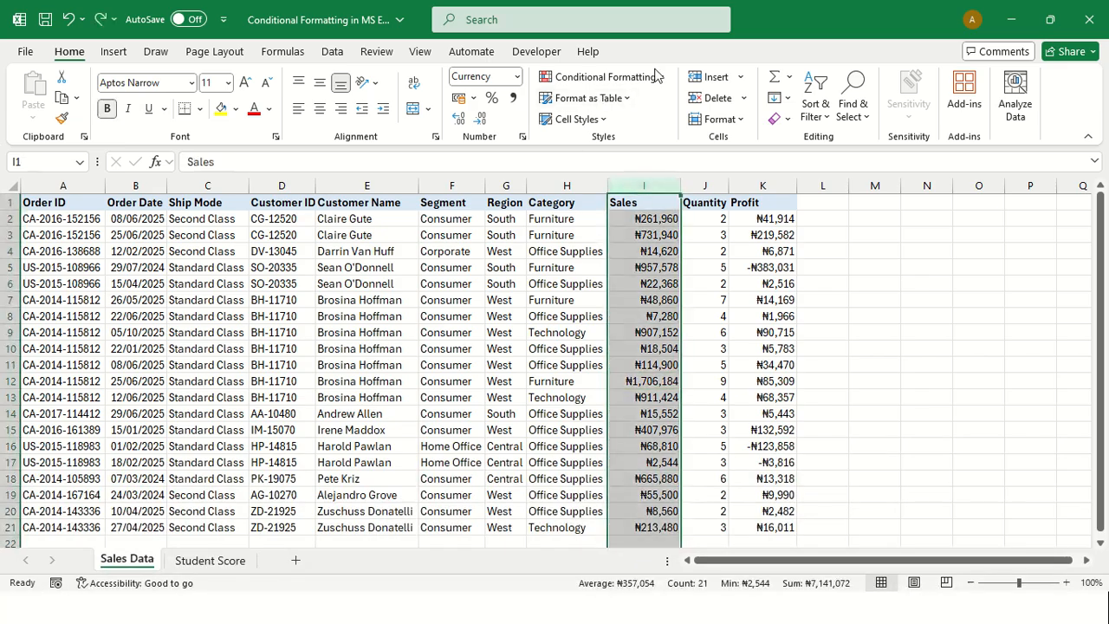
Step: Set up a new top or bottom ranked rule for the Sales column targeting the top 10 values, with the percentage-of-range option off
{"action": "left_click", "coordinate": [642, 81]}
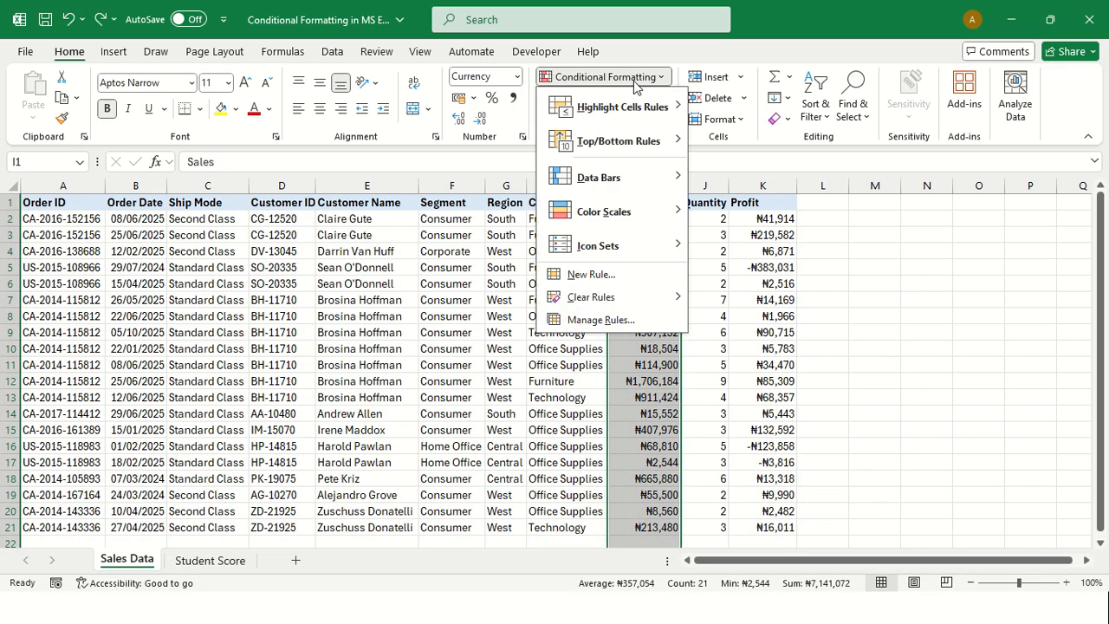
{"action": "left_click", "coordinate": [590, 275]}
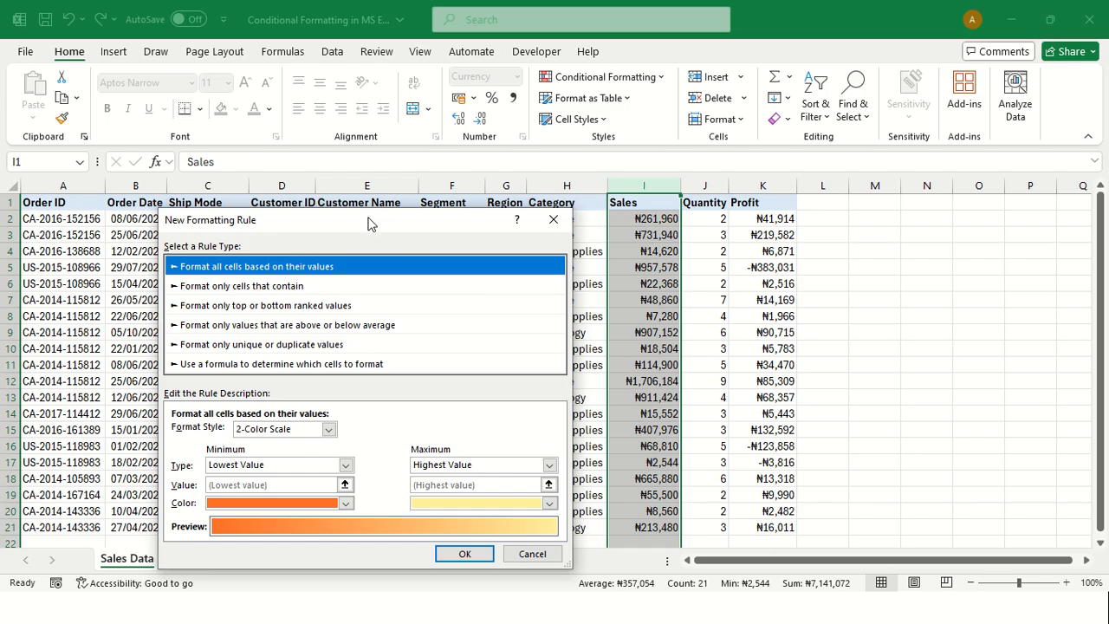
{"action": "left_click_drag", "start_coordinate": [369, 214], "coordinate": [359, 172]}
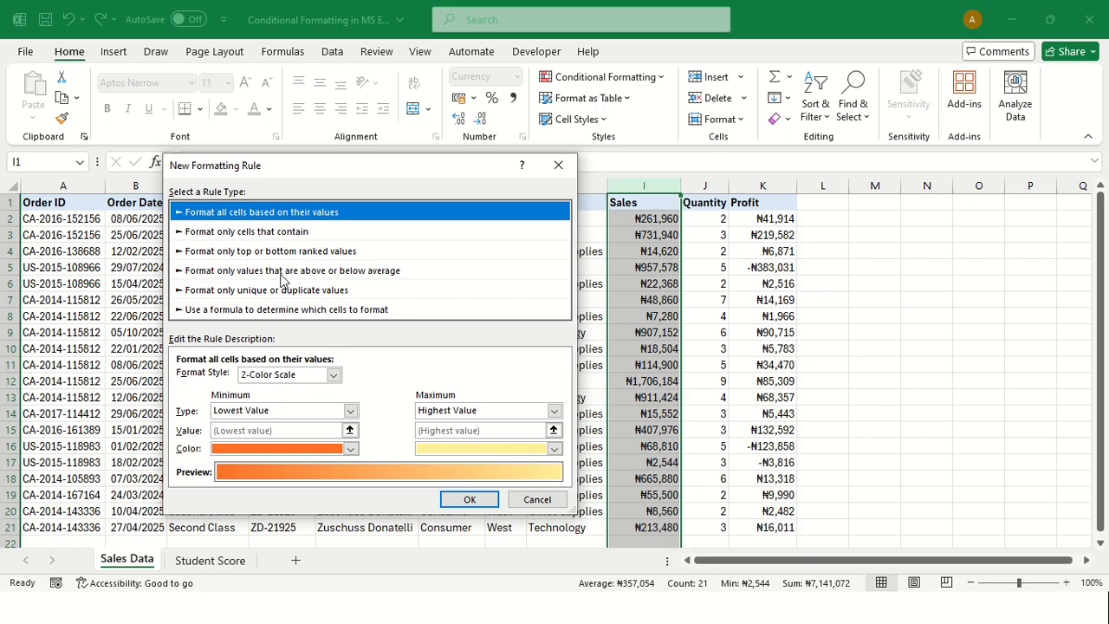
{"action": "left_click", "coordinate": [241, 252]}
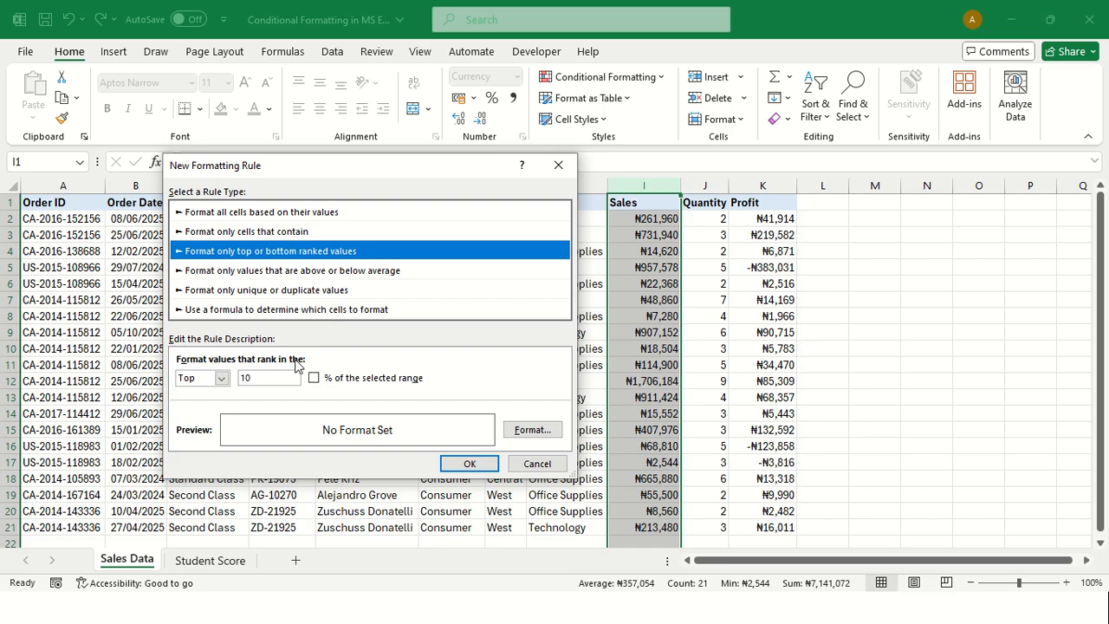
{"action": "left_click", "coordinate": [223, 379]}
{"action": "left_click", "coordinate": [219, 393]}
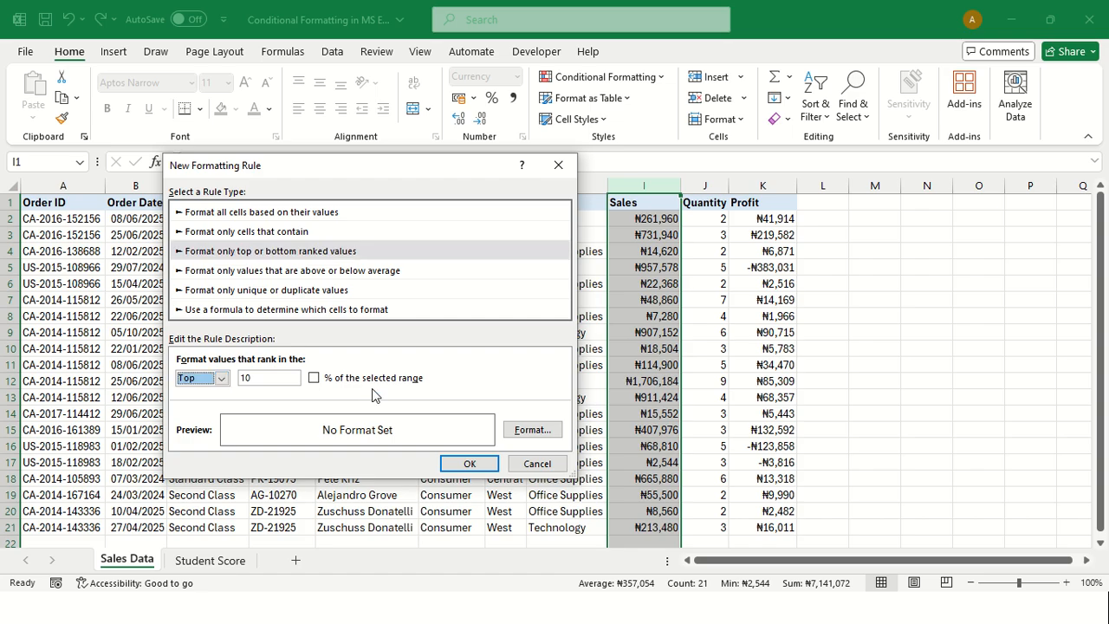
{"action": "left_click", "coordinate": [314, 382]}
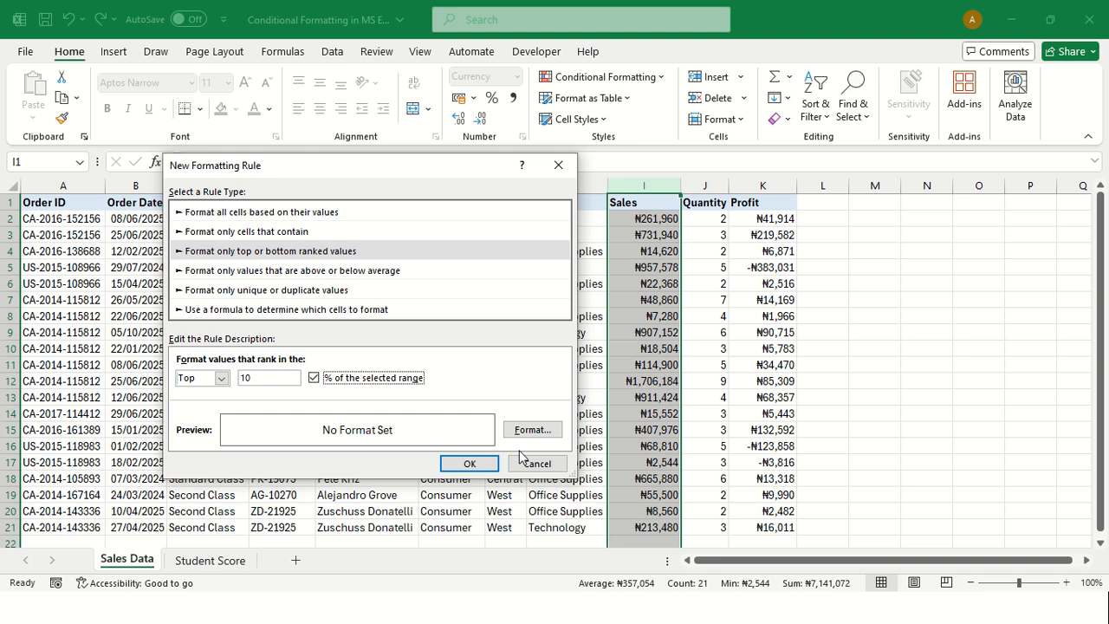
{"action": "left_click", "coordinate": [314, 378]}
Step: Give the top 10 rule a dark green fill and strikethrough text, and apply it to the Sales column
{"action": "left_click", "coordinate": [525, 432]}
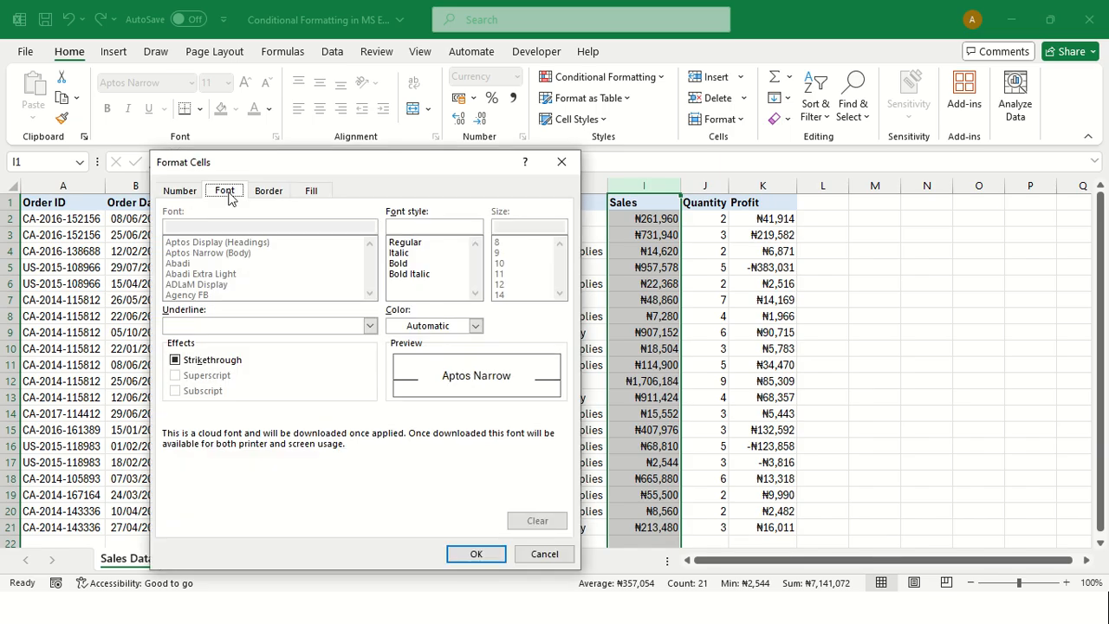
{"action": "left_click", "coordinate": [271, 194]}
{"action": "left_click", "coordinate": [311, 191]}
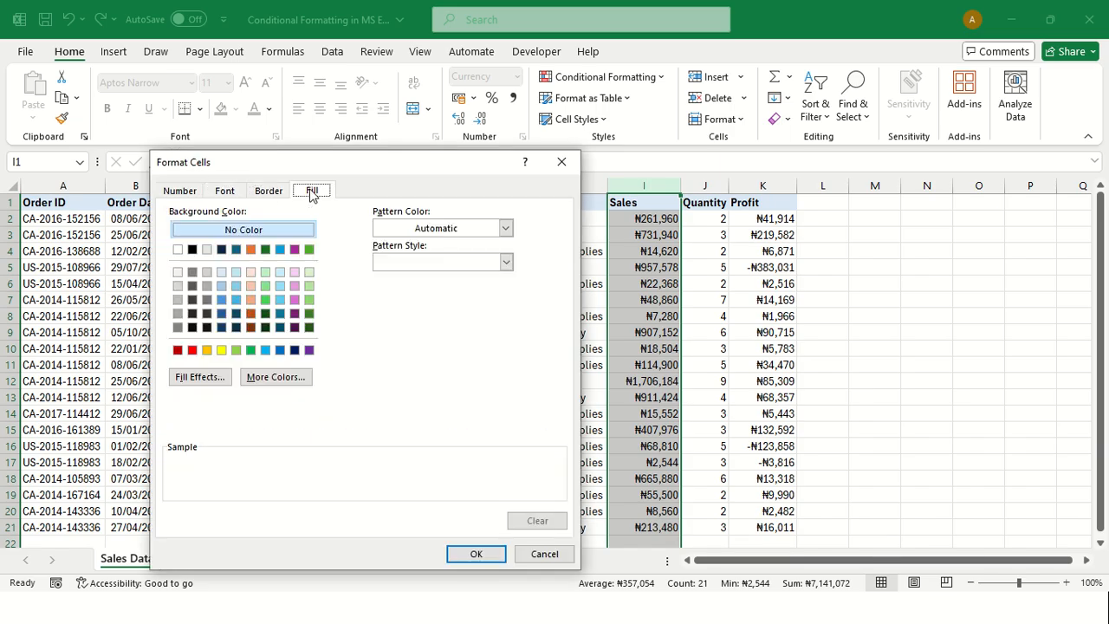
{"action": "left_click", "coordinate": [265, 250]}
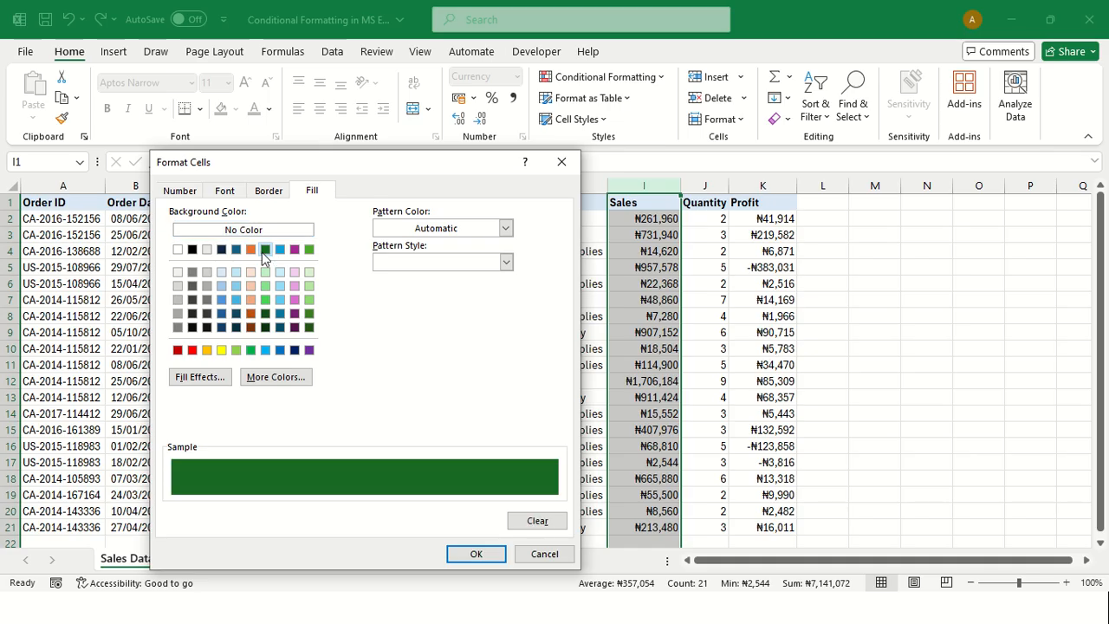
{"action": "left_click", "coordinate": [229, 196]}
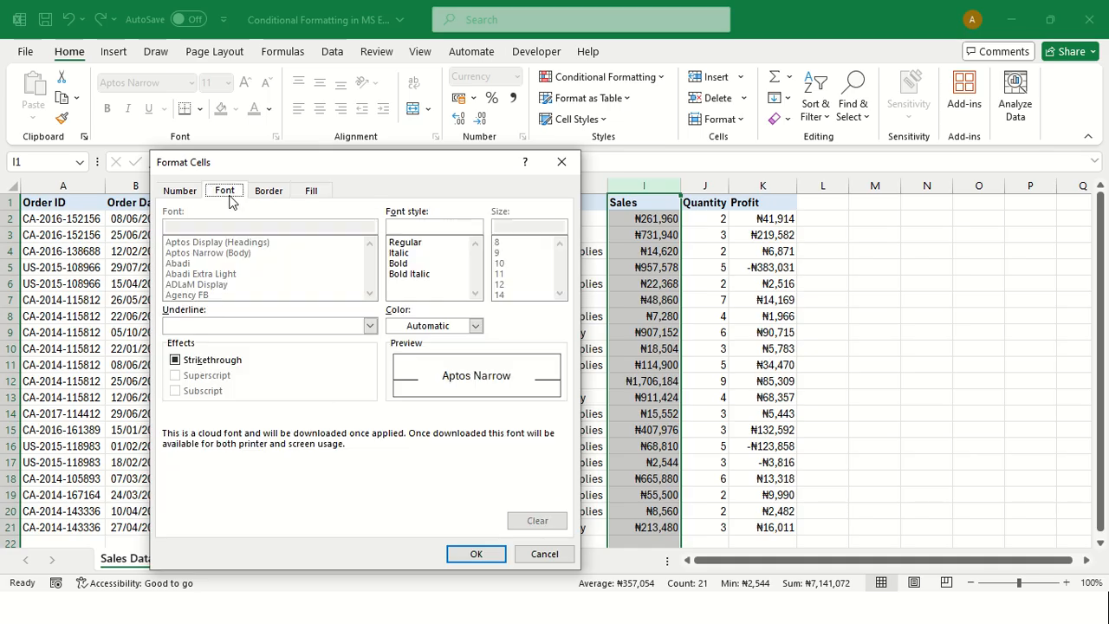
{"action": "left_click", "coordinate": [175, 359]}
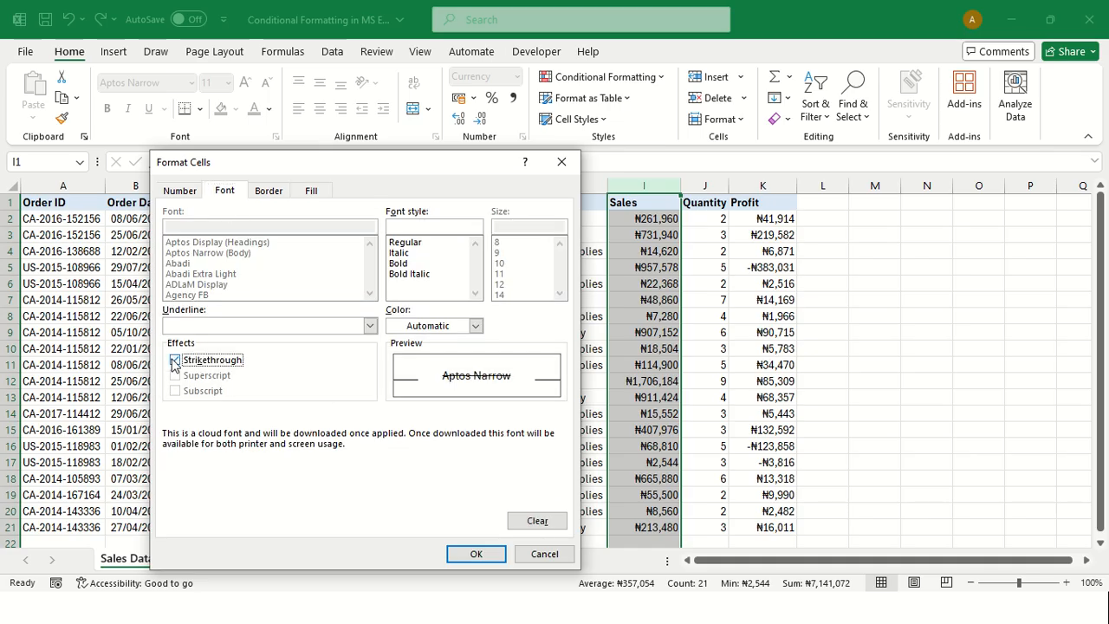
{"action": "left_click", "coordinate": [477, 555]}
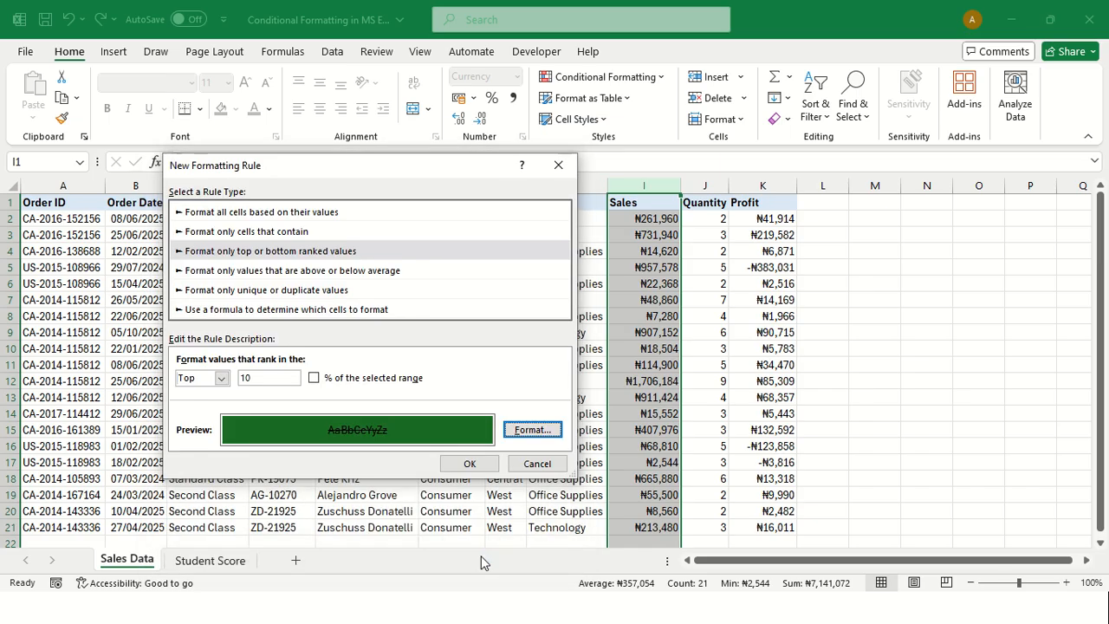
{"action": "left_click", "coordinate": [482, 467]}
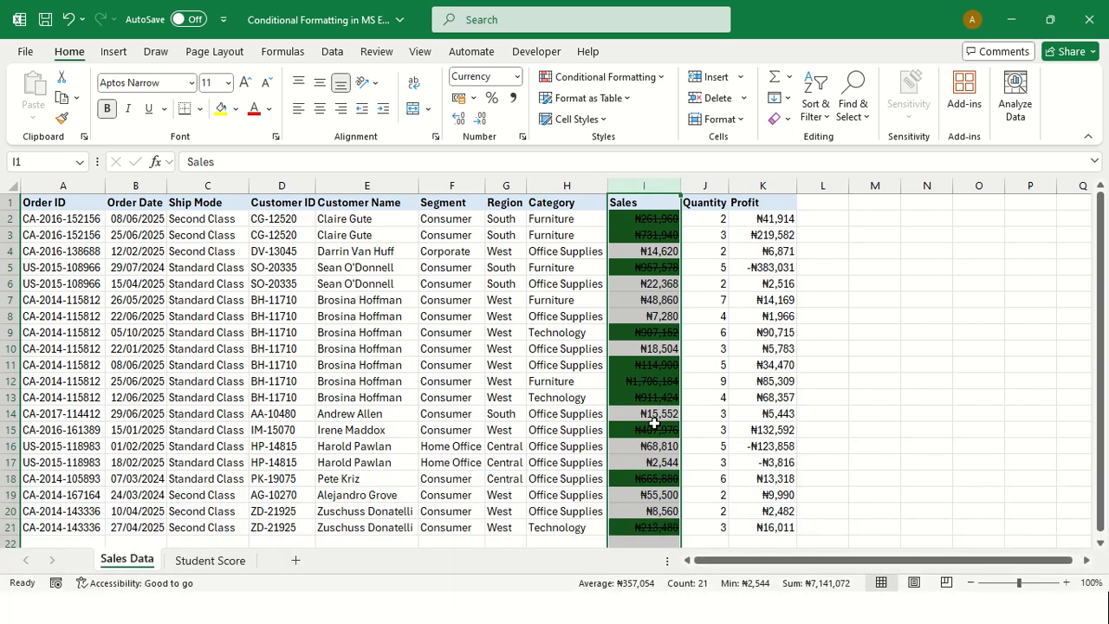
Step: Review the top 10 highlighting in the Sales column, and clear the conditional formatting rules from the selected cells
{"action": "scroll", "coordinate": [654, 316], "scroll_direction": "down", "scroll_amount": 1}
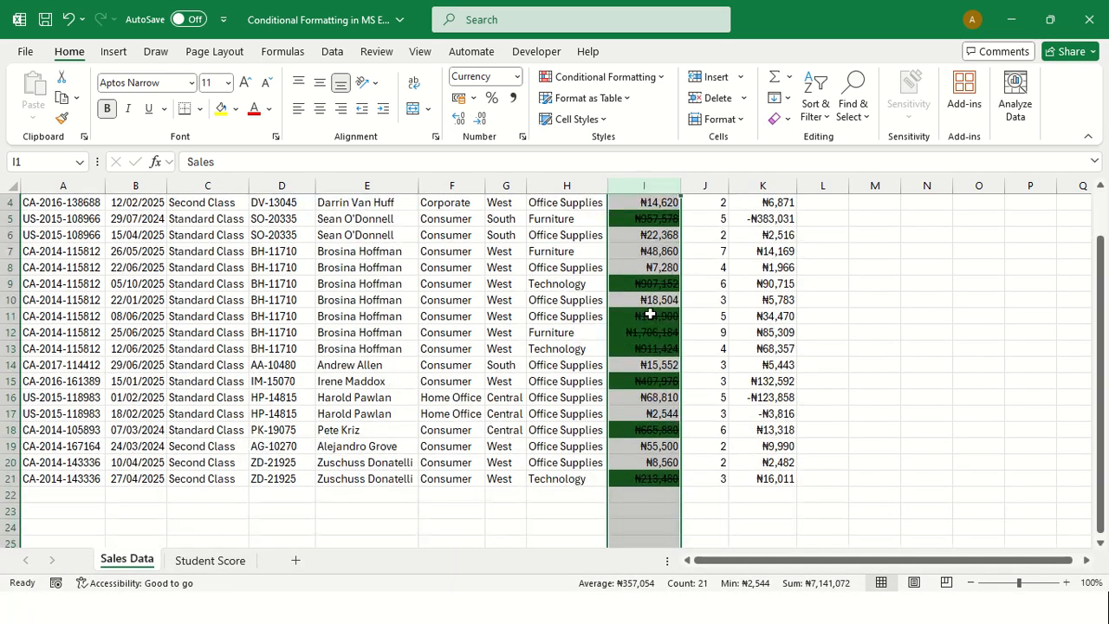
{"action": "scroll", "coordinate": [651, 314], "scroll_direction": "up", "scroll_amount": 1}
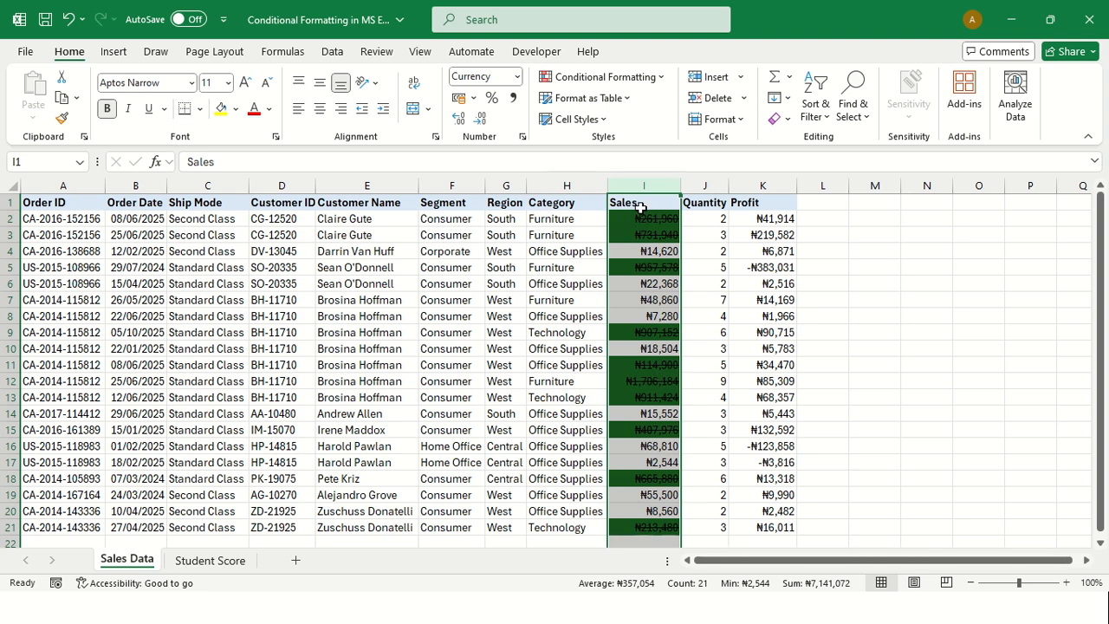
{"action": "left_click", "coordinate": [612, 78]}
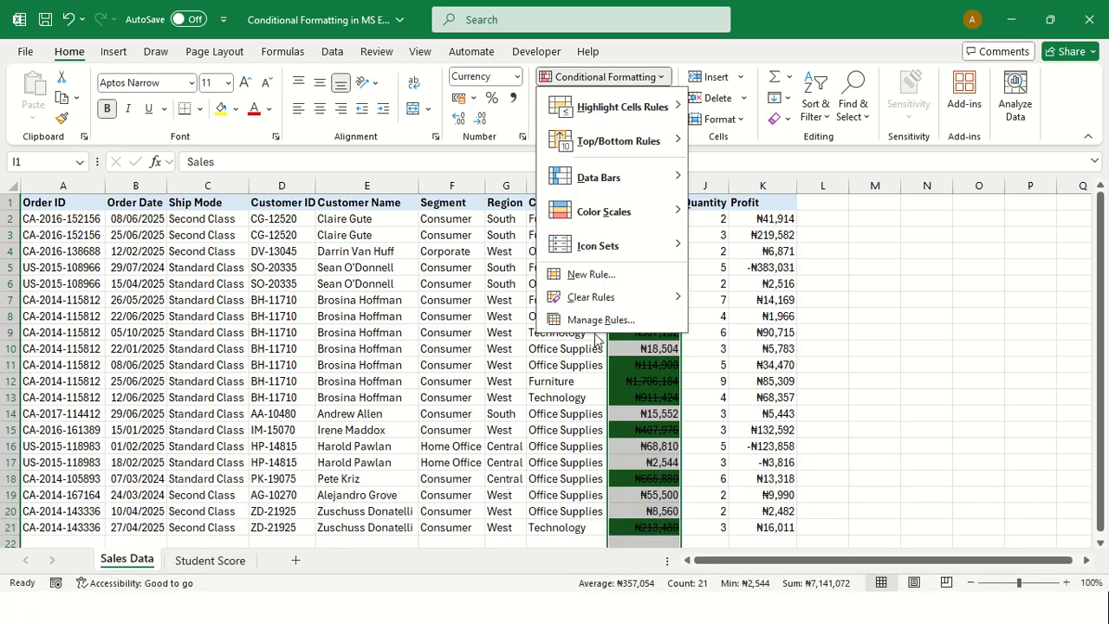
{"action": "mouse_move", "coordinate": [592, 299]}
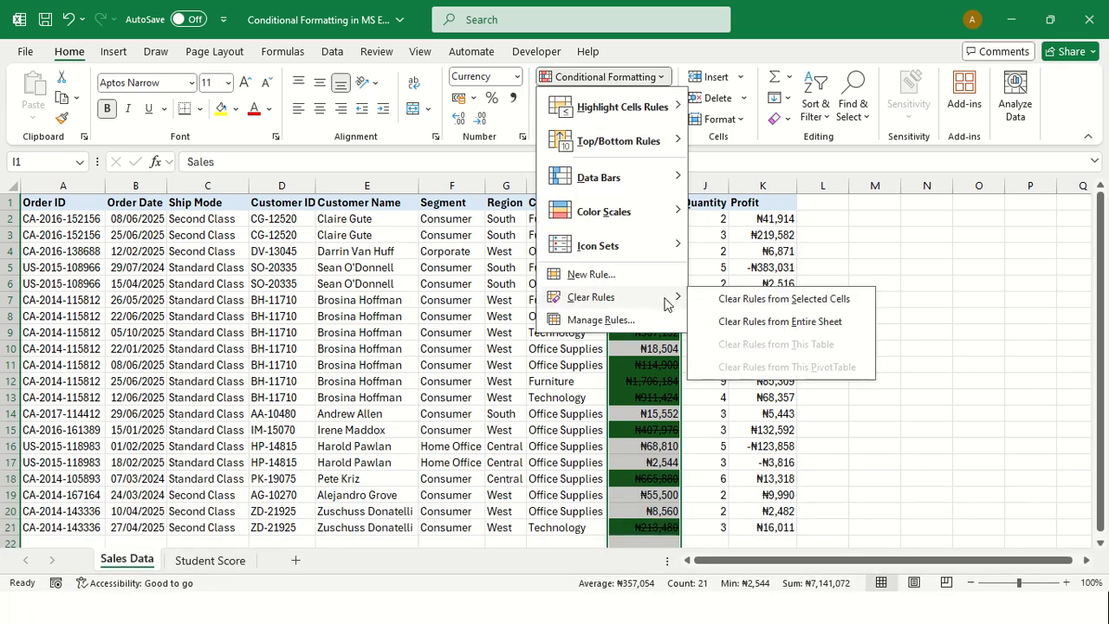
{"action": "left_click", "coordinate": [748, 301]}
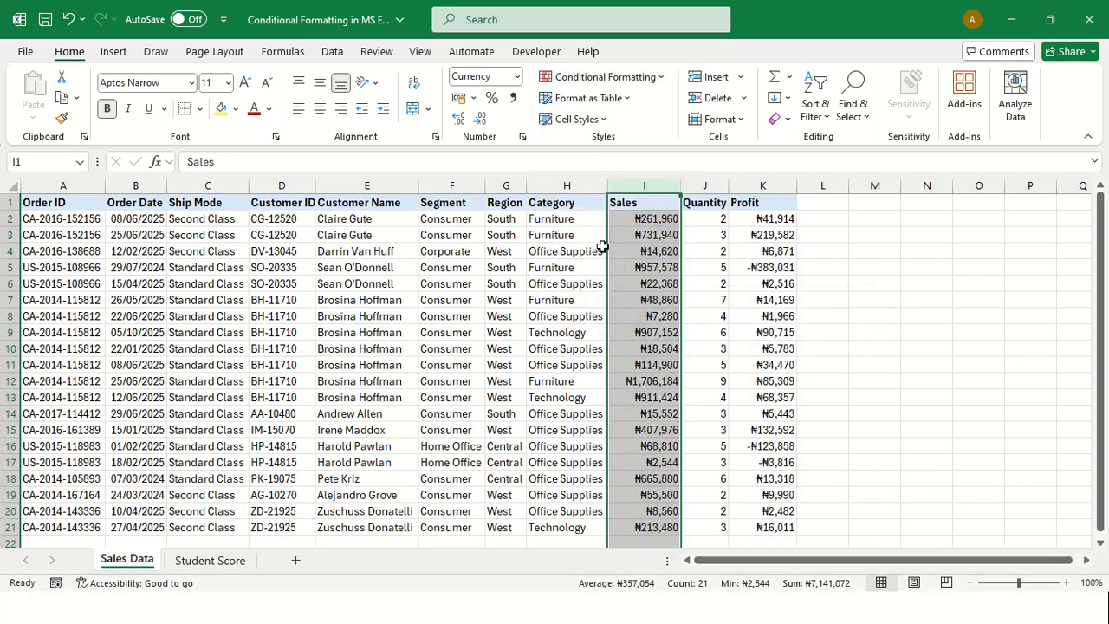
{"action": "left_click", "coordinate": [479, 251]}
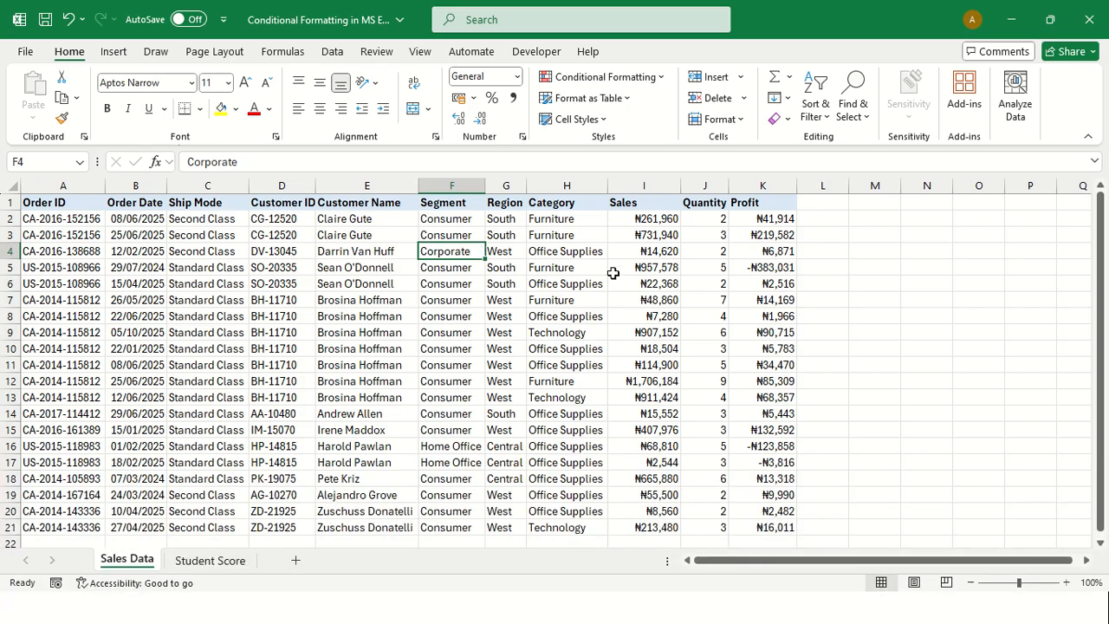
{"action": "left_click", "coordinate": [648, 185]}
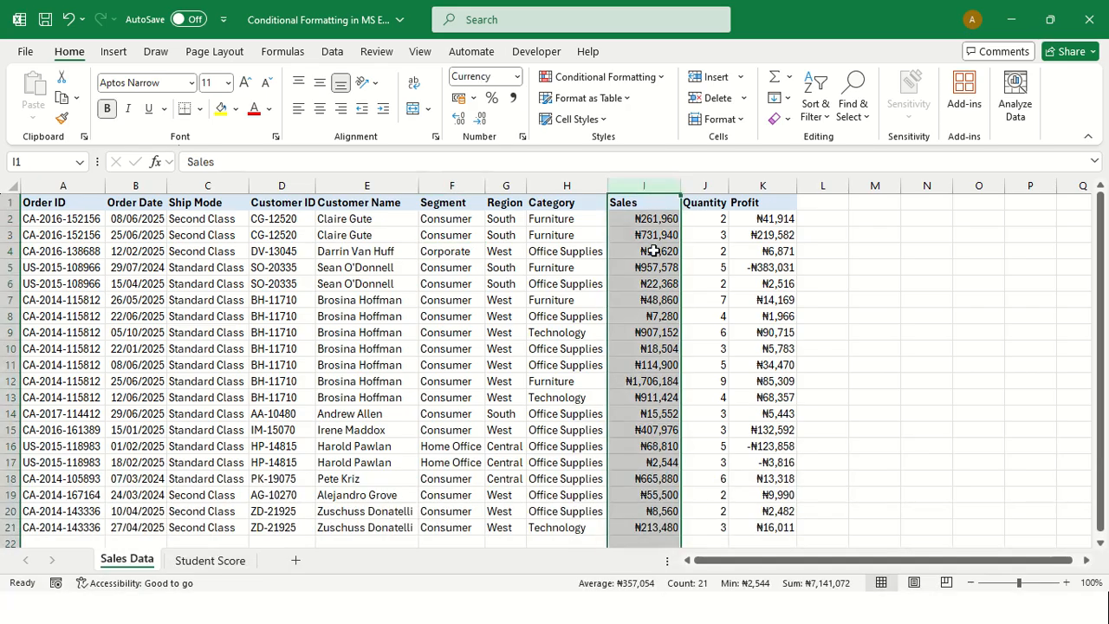
{"action": "left_click", "coordinate": [483, 317]}
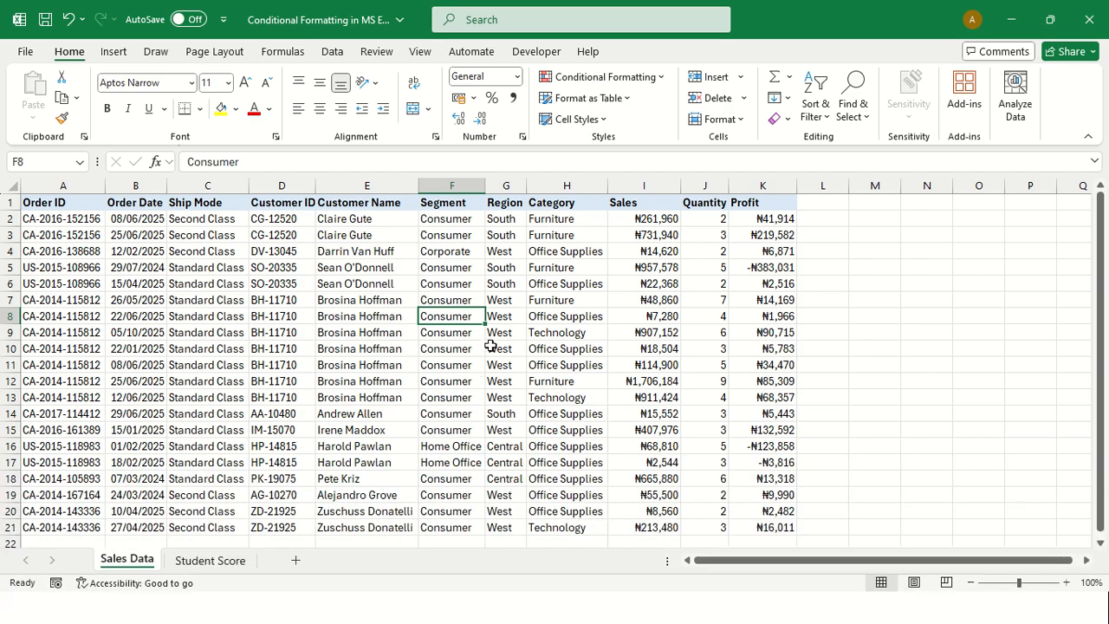